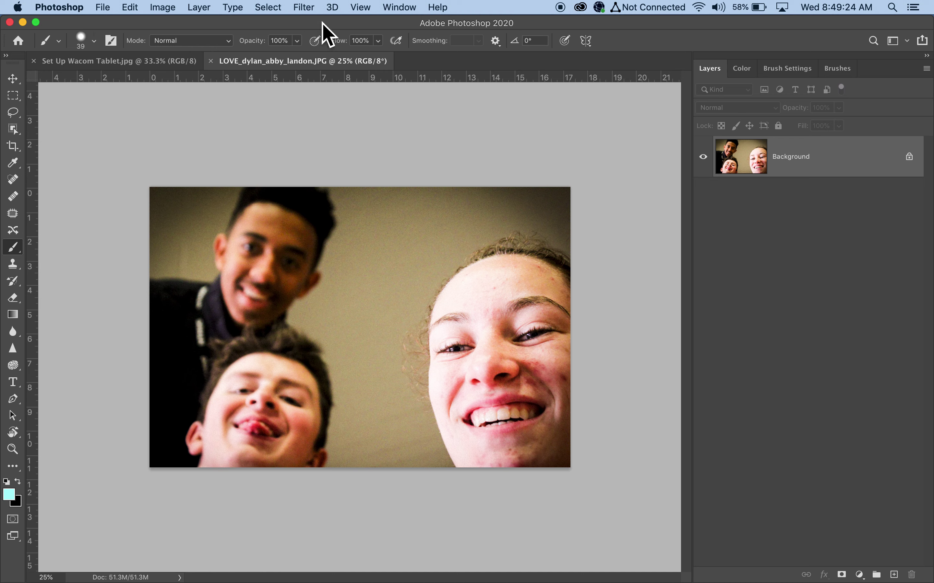
Step: Open the LOVE_dylan_abby_landon photo in the Camera Raw Filter
left_click(306, 11)
left_click(309, 8)
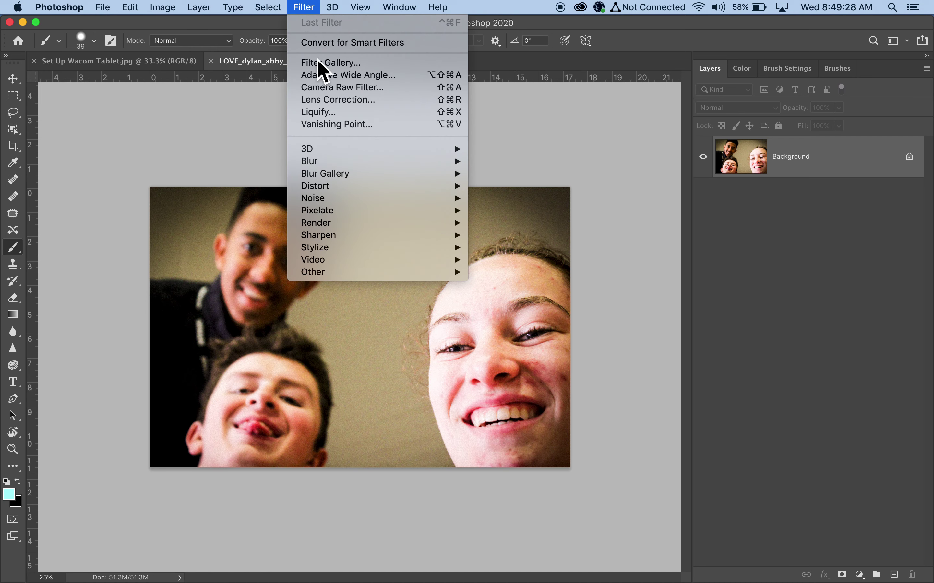
left_click(319, 89)
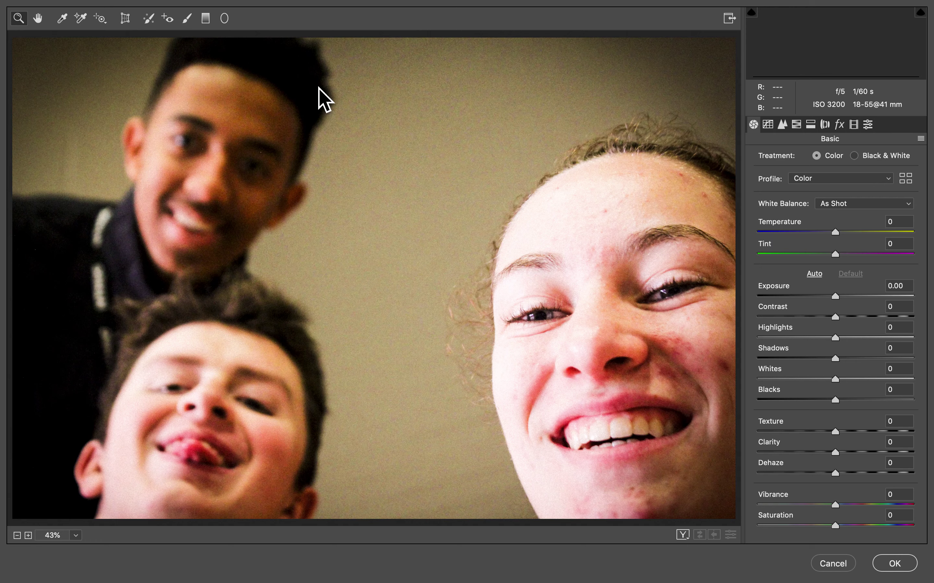
key("super+minus")
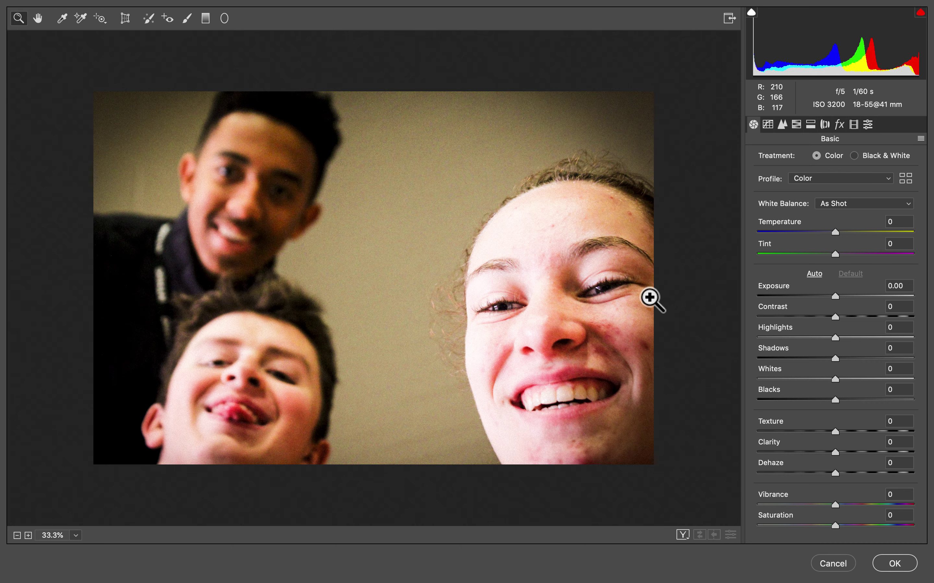
Step: Show the before and after versions of the photo side by side at 25% preview size
left_click(682, 535)
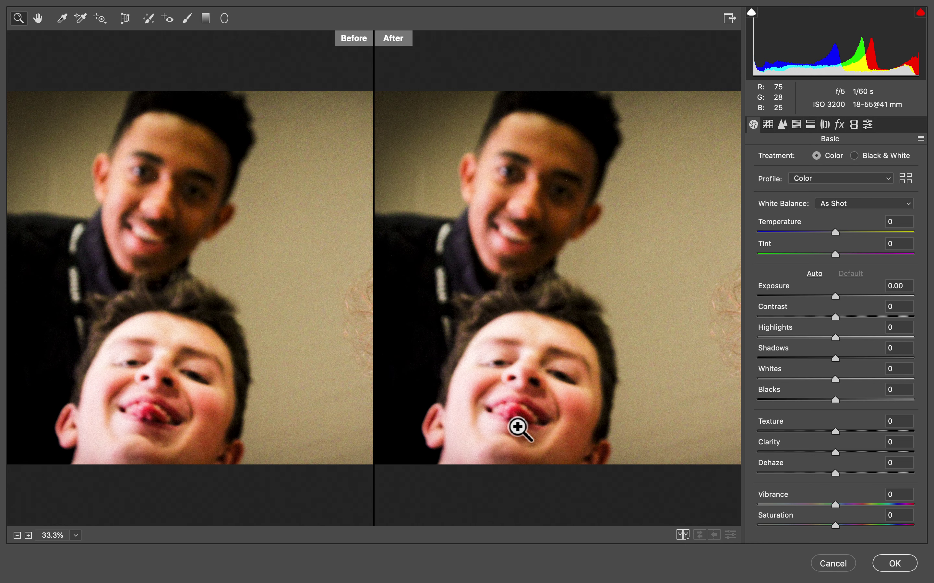
key("super+minus")
key("super+minus")
key("super+minus")
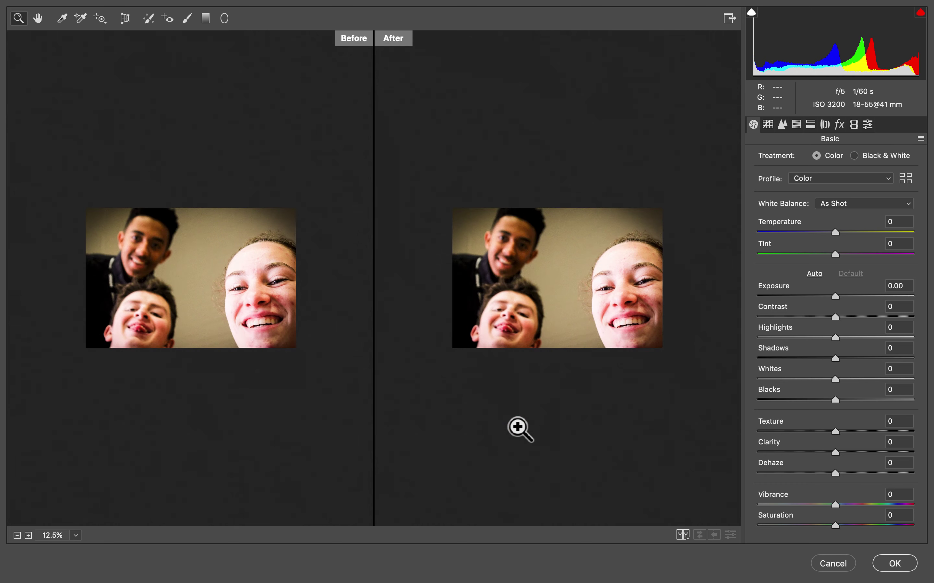
key("super+plus")
key("super+plus")
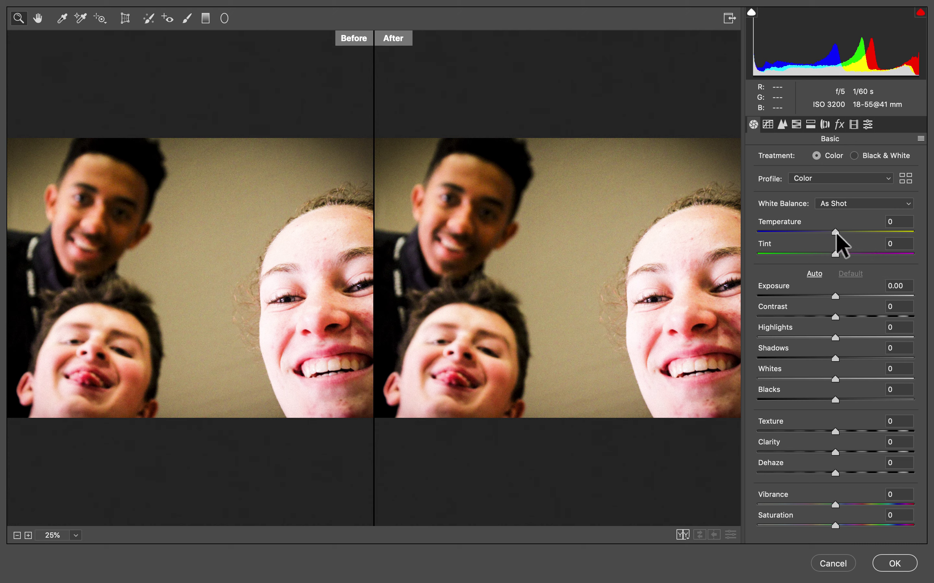
Step: Cool the white balance to a temperature of -43 and capture a screenshot of the before/after comparison
left_click_drag(836, 232, 802, 233)
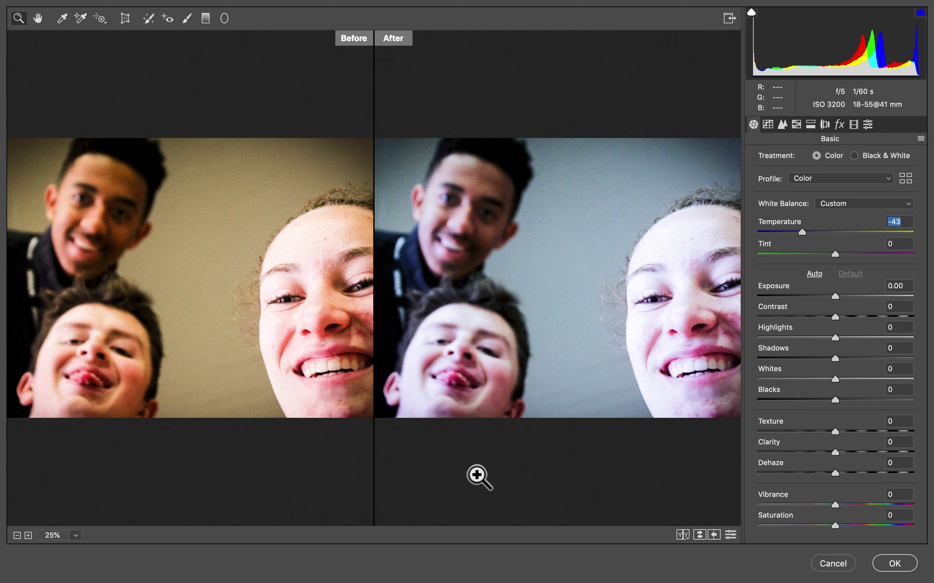
key("super+shift+3")
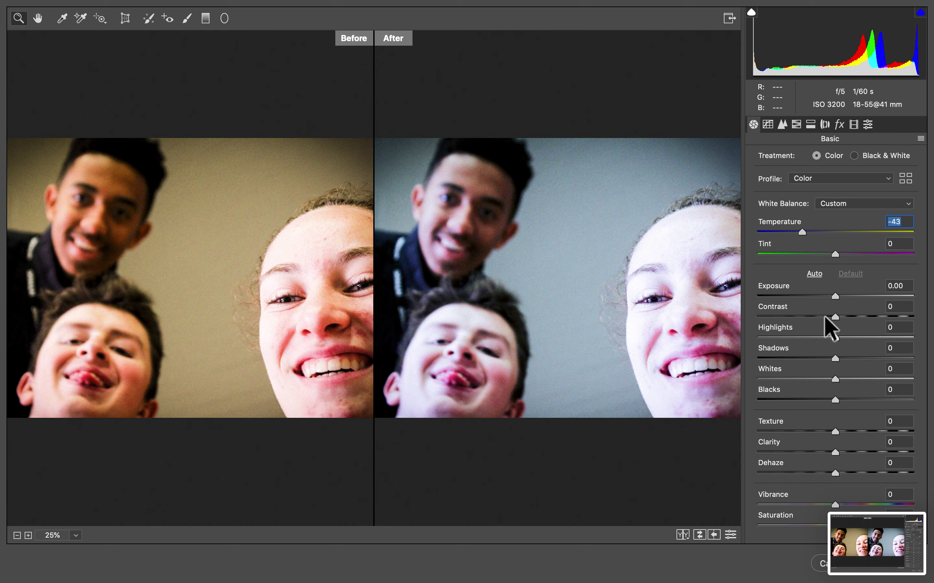
Step: Add slight contrast to the RGB point tone curve by raising its highlights and placing a shadow point at input 65, output 60
left_click(768, 125)
left_click(880, 262)
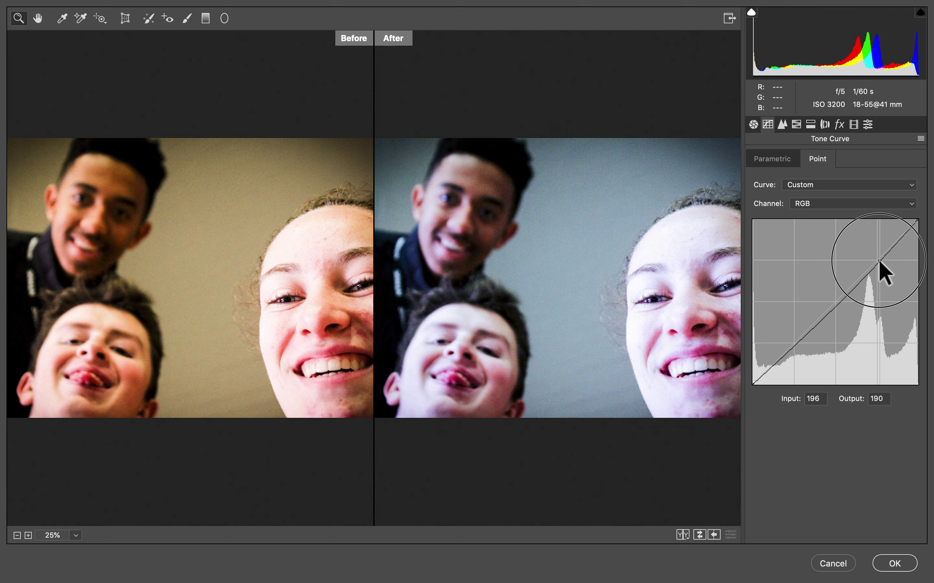
left_click_drag(879, 262, 876, 255)
left_click(794, 341)
left_click_drag(794, 341, 794, 346)
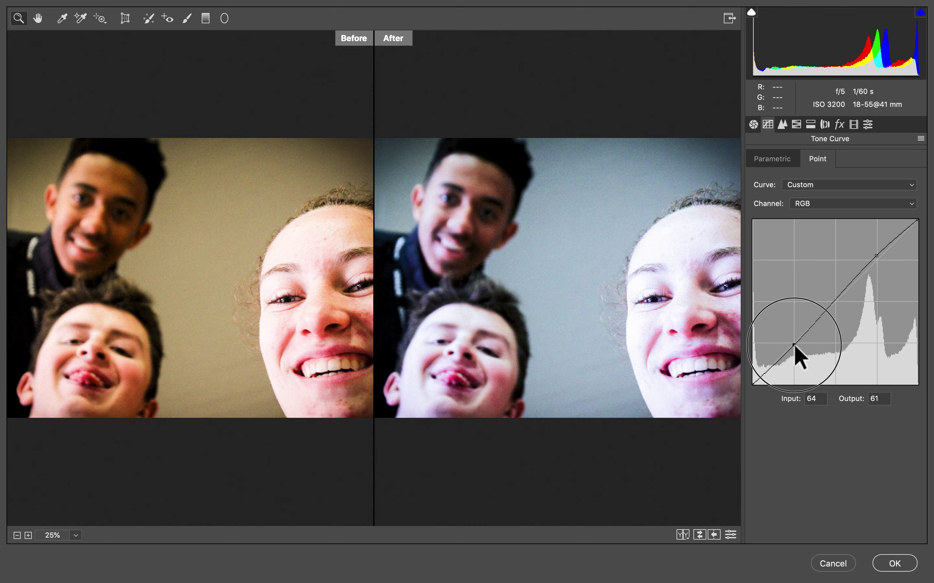
left_click(768, 162)
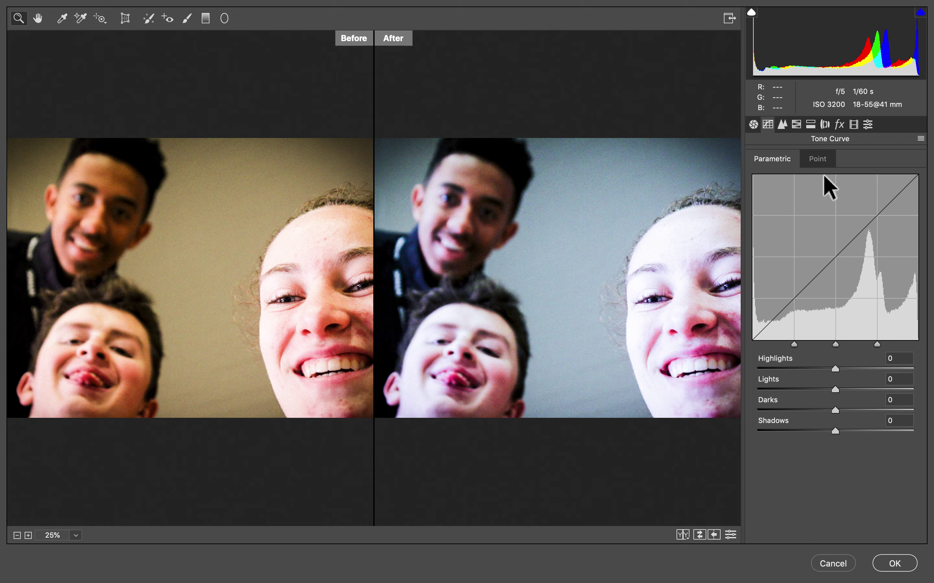
left_click(822, 164)
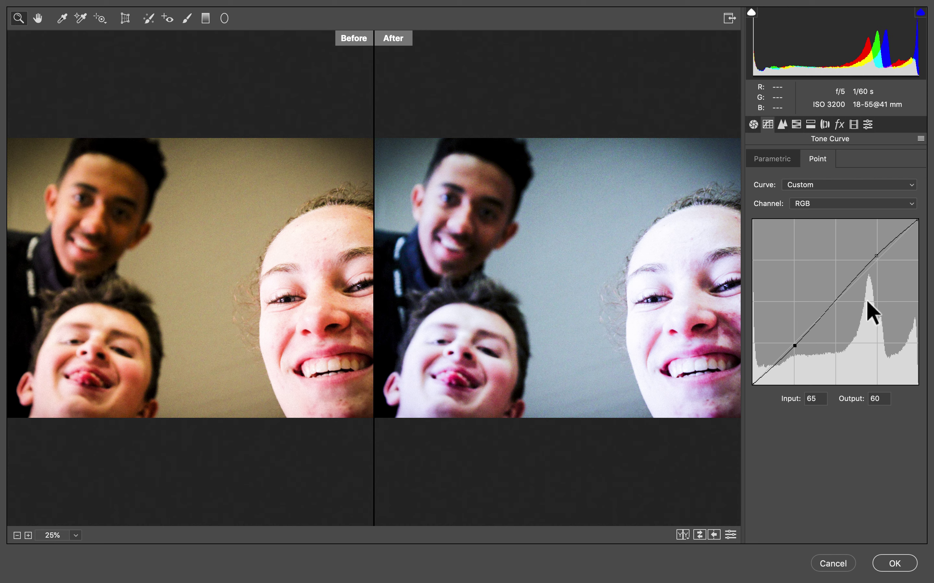
Step: Add a dark post-crop vignette with amount -40, roundness -39 and feather 90
left_click(839, 125)
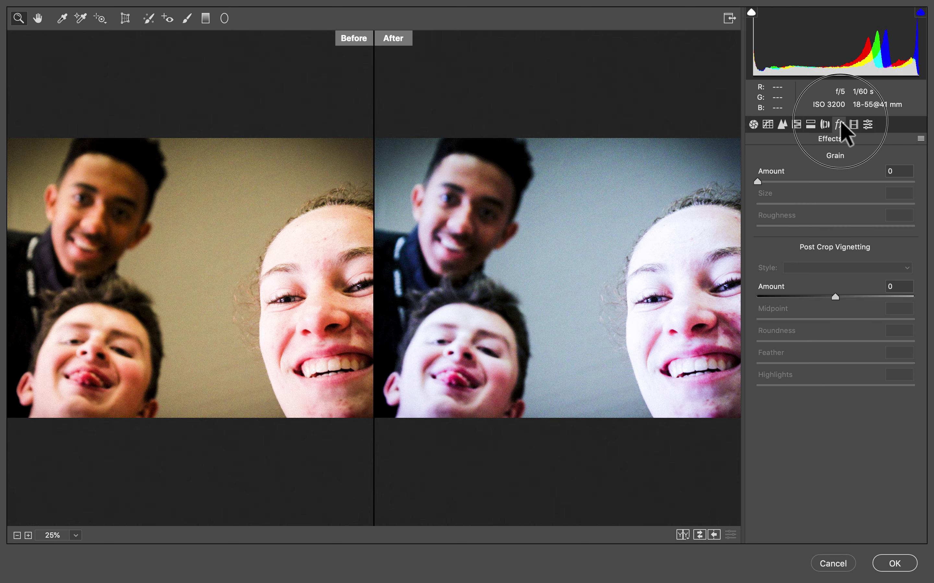
left_click_drag(836, 297, 753, 304)
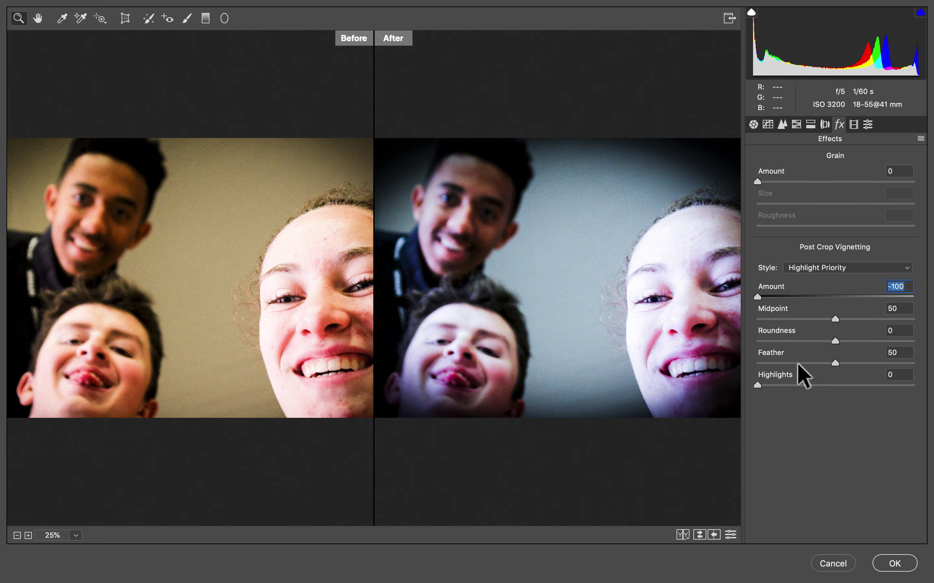
left_click_drag(834, 363, 897, 364)
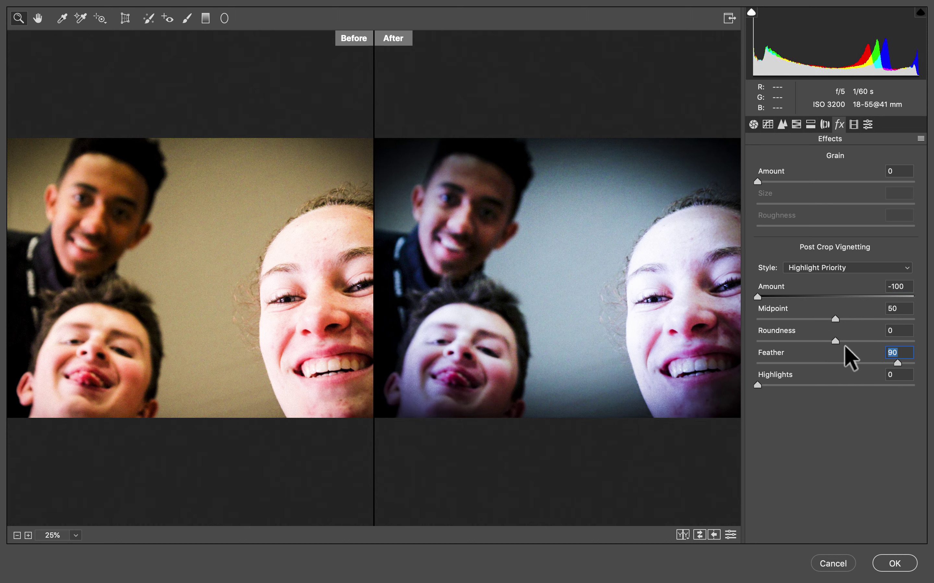
left_click_drag(836, 341, 806, 344)
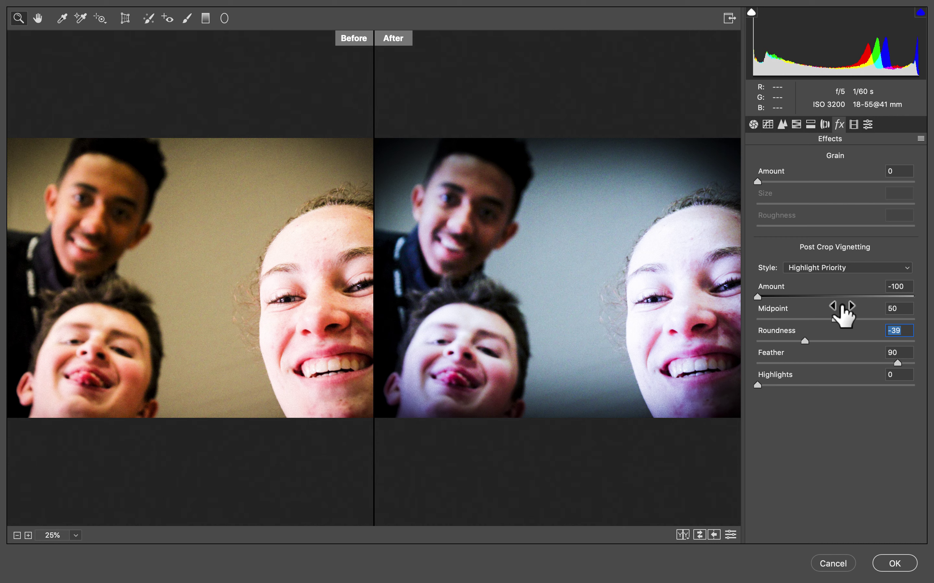
left_click_drag(757, 296, 803, 296)
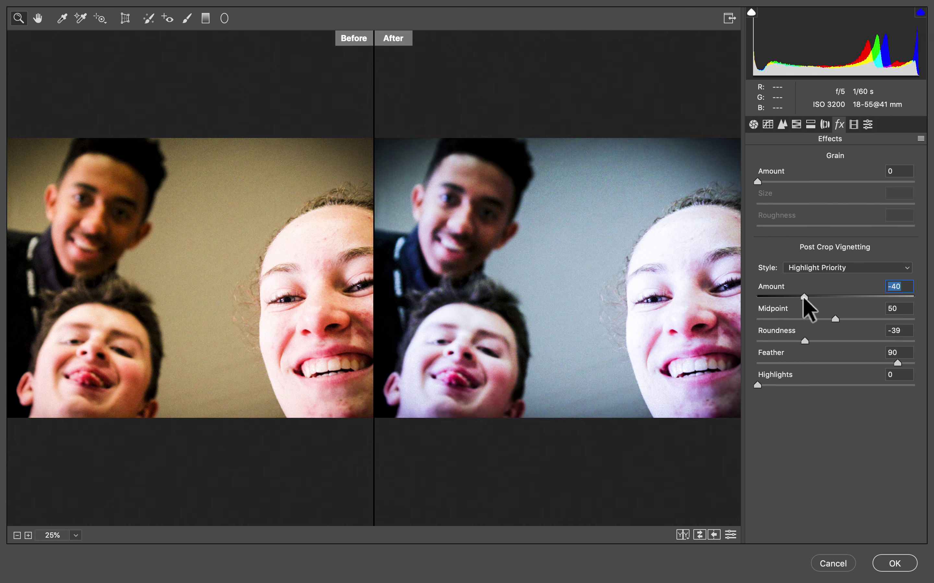
Step: Lower the photo's exposure to -0.85 in the basic adjustments
left_click(753, 124)
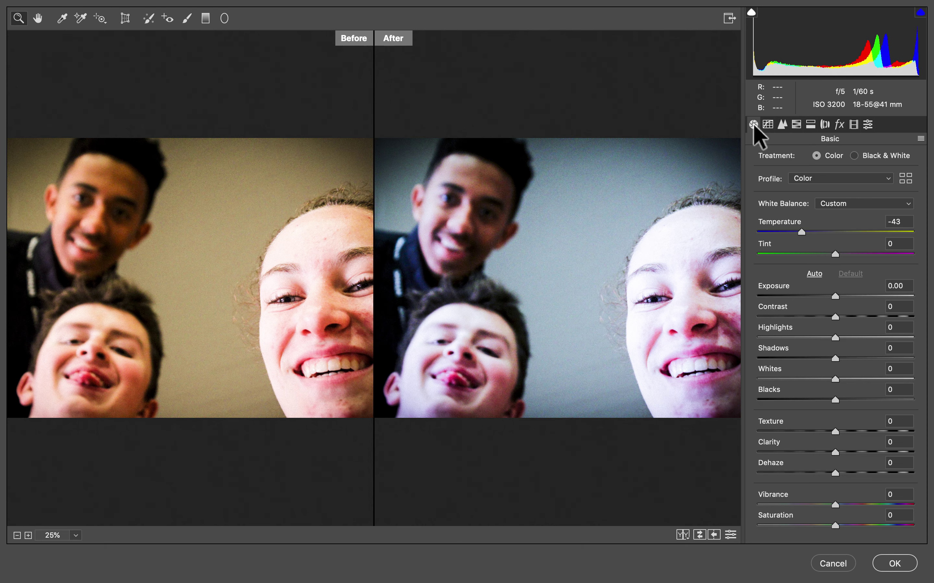
mouse_move(835, 296)
left_mouse_down()
mouse_move(813, 297)
mouse_move(820, 296)
left_mouse_up()
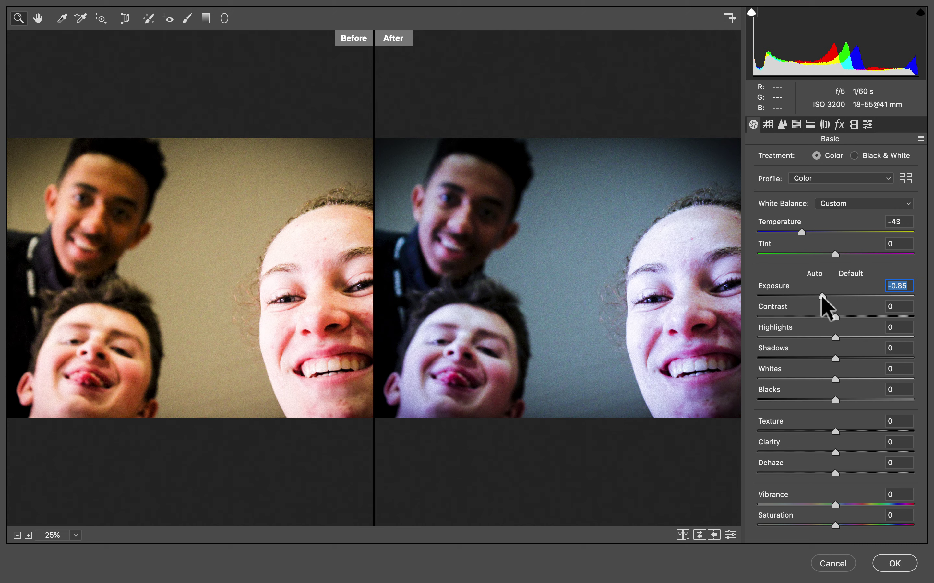
left_click(838, 124)
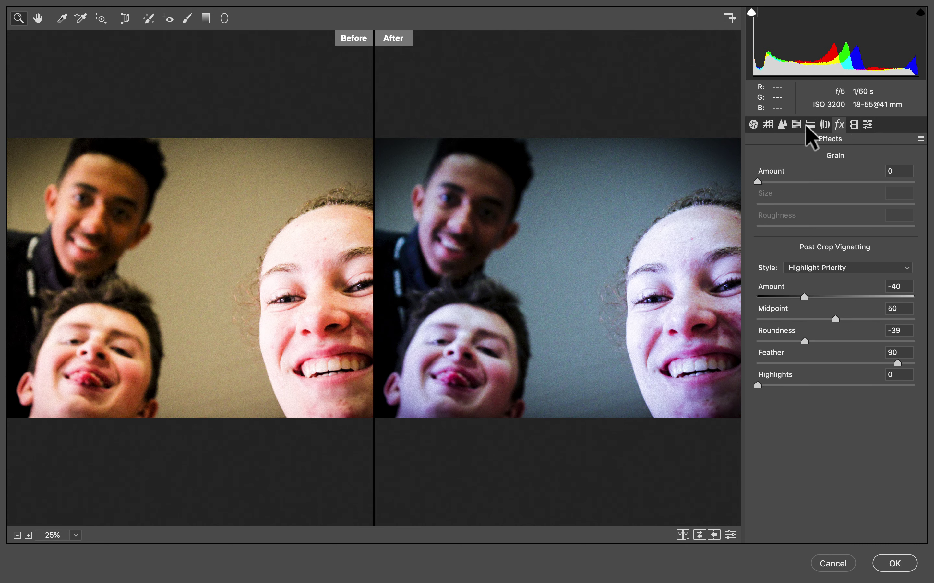
Step: In the HSL adjustments, set the reds' hue to -78 and their saturation to -99
left_click(796, 125)
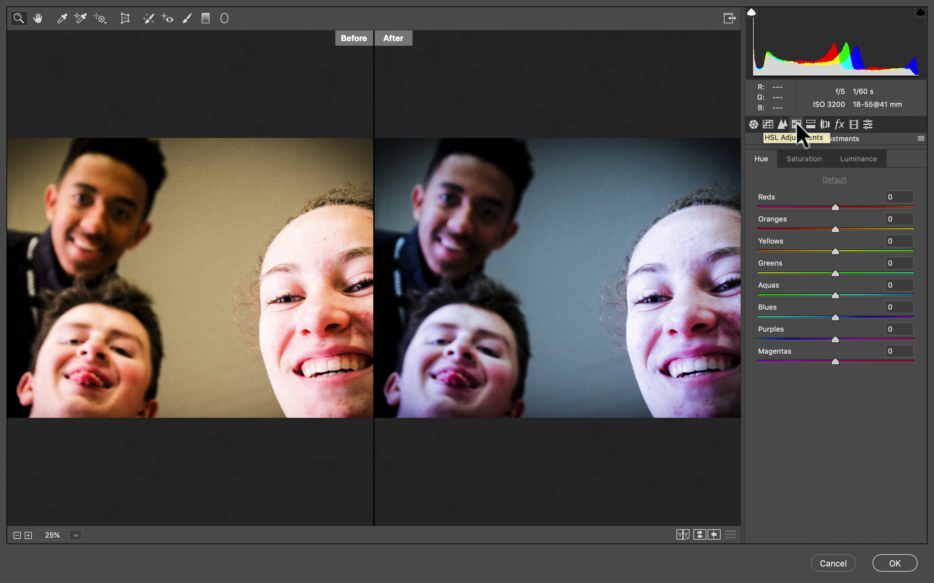
left_click_drag(835, 209, 774, 212)
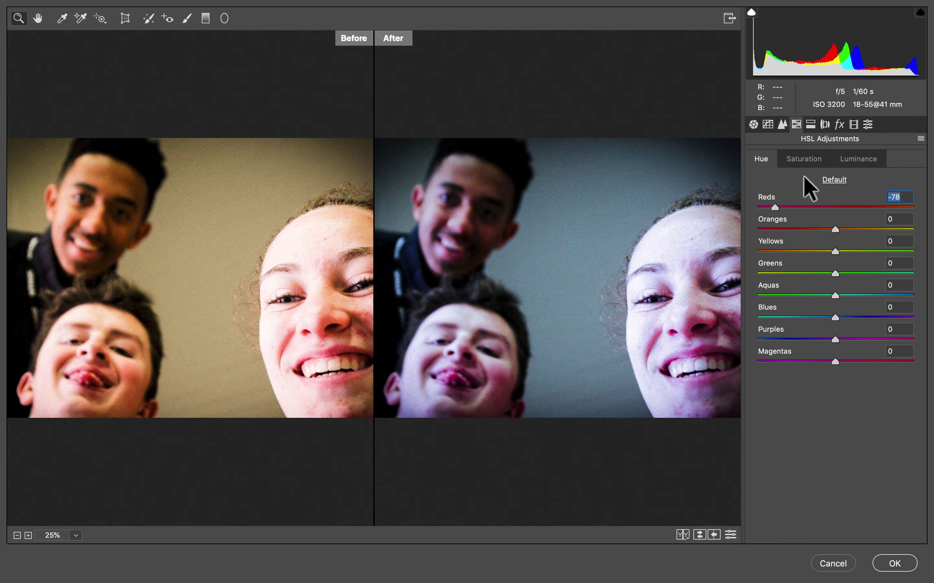
left_click(796, 159)
left_click_drag(835, 210, 759, 221)
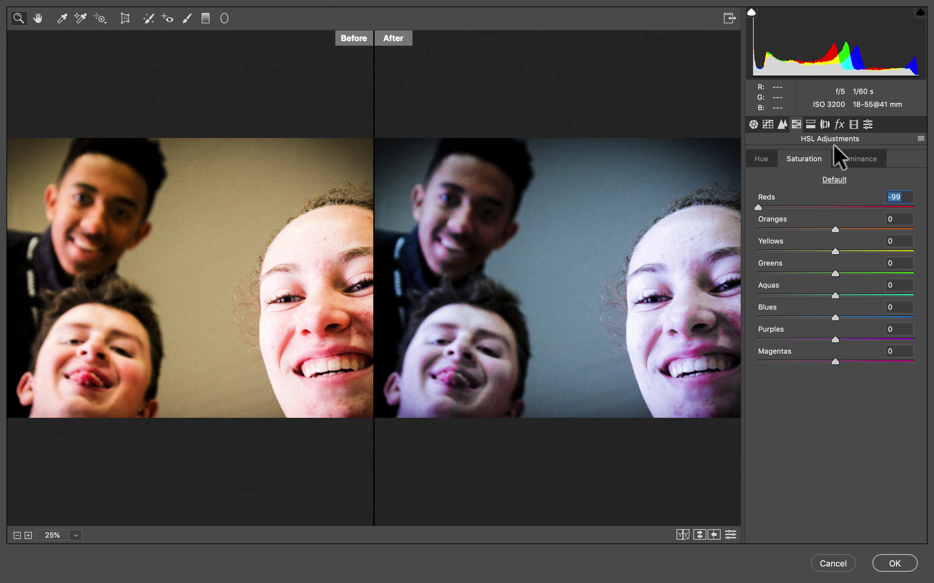
Step: Set the HSL luminance to -40 for reds and +11 for oranges, and the oranges' saturation to -42
left_click(859, 161)
left_click_drag(834, 212, 847, 230)
left_click(798, 161)
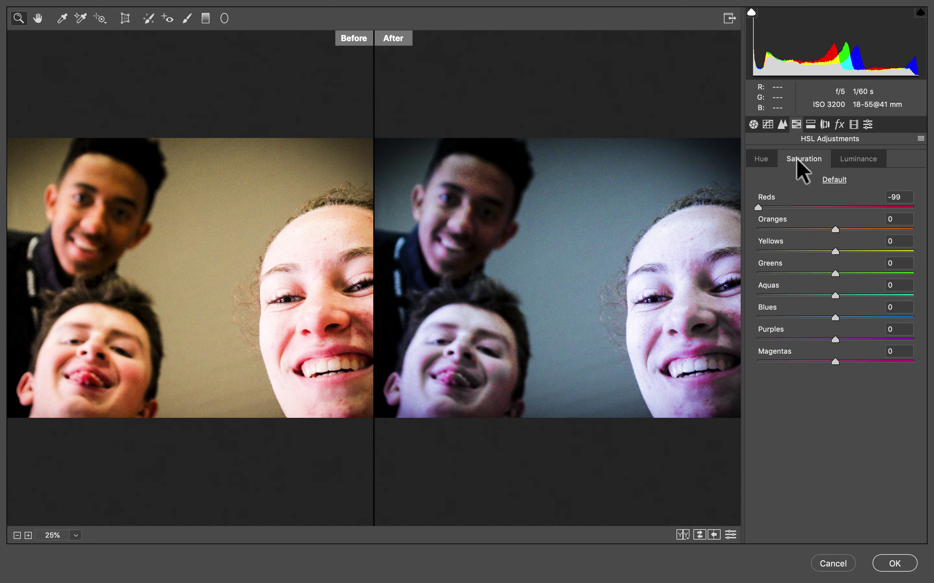
left_click_drag(836, 231, 802, 239)
Step: Fine-tune the hue and saturation of the reds, and set their luminance to +1
left_click(760, 161)
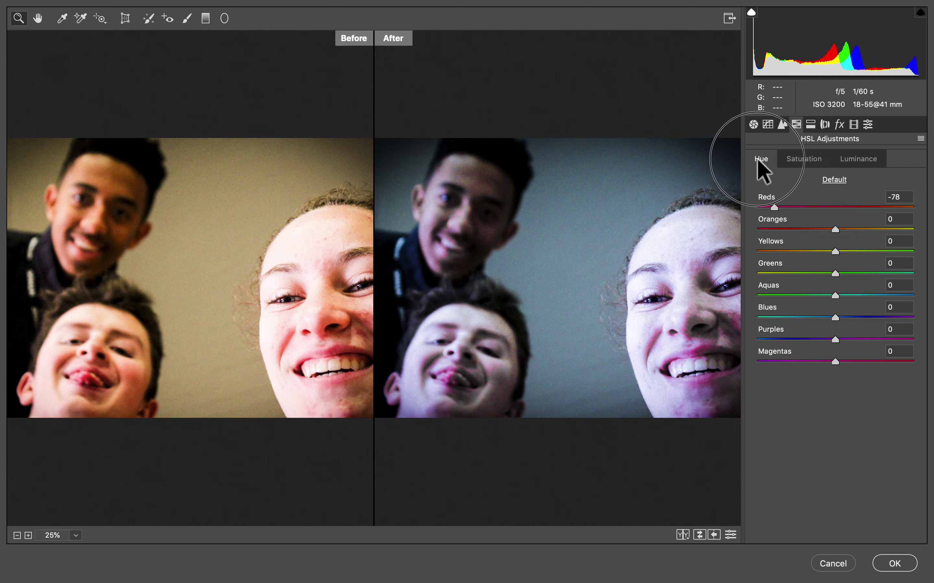
left_click_drag(776, 208, 740, 229)
left_click(809, 160)
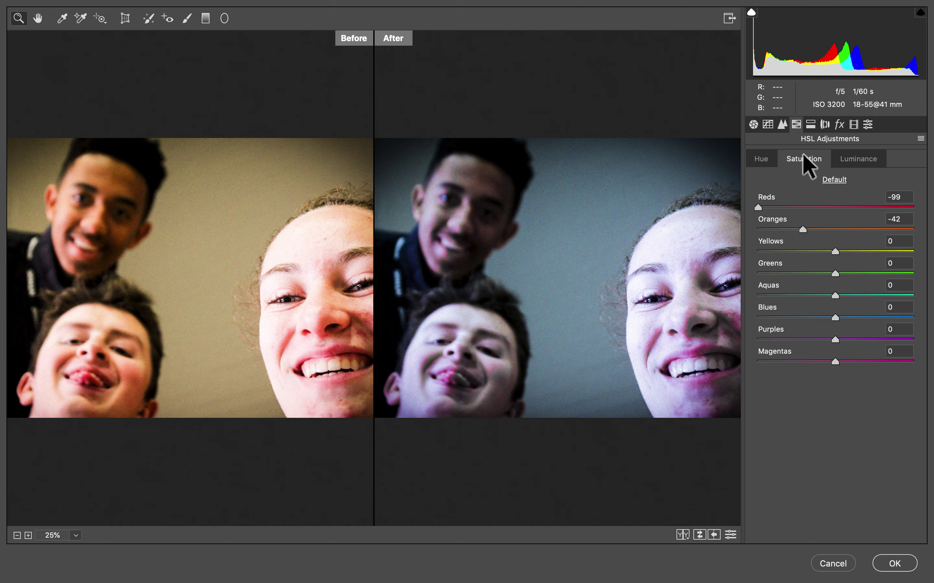
left_click_drag(759, 208, 729, 233)
left_click(856, 158)
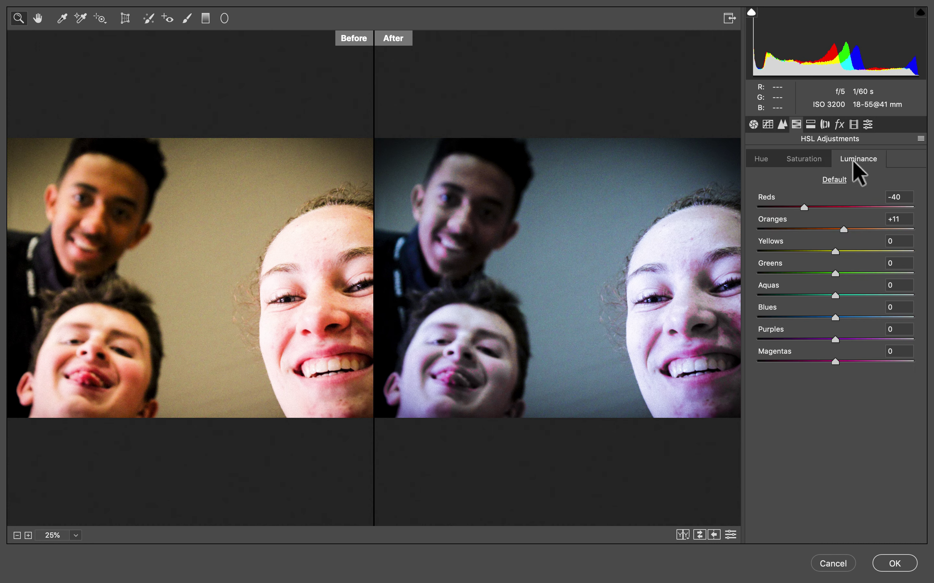
left_click_drag(806, 211, 836, 208)
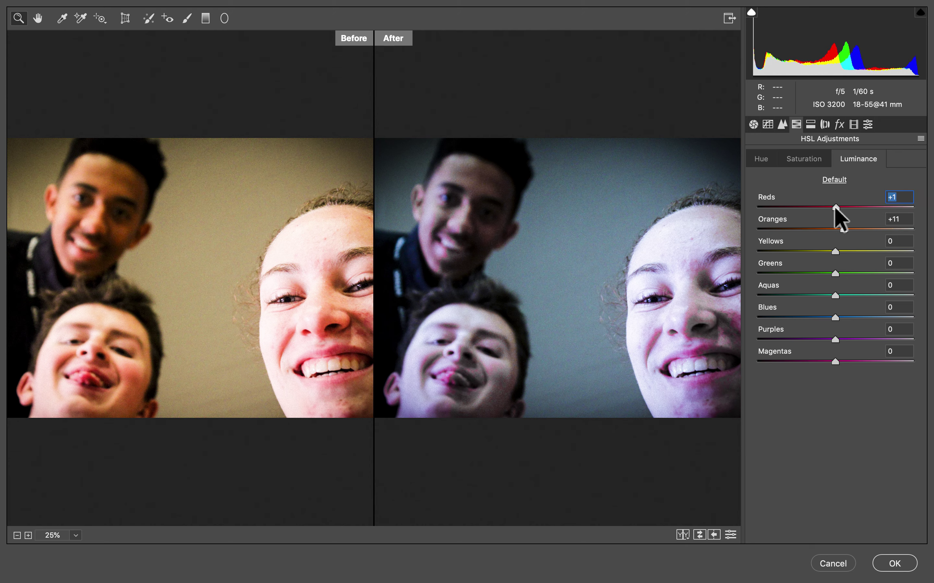
Step: Add a midtone point at input 125, output 124 to the Red channel's tone curve, and capture a screenshot of the result
left_click(768, 124)
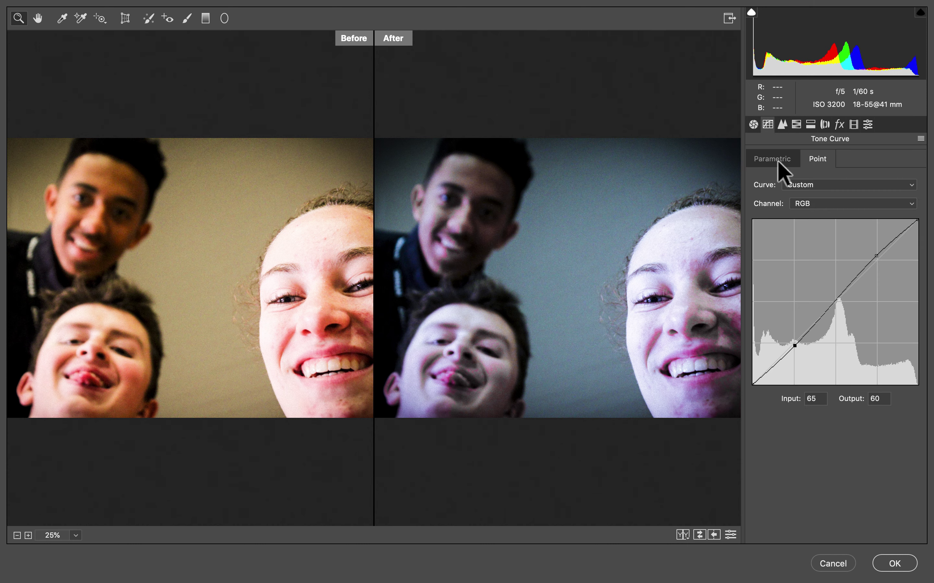
left_click(825, 208)
left_click(820, 211)
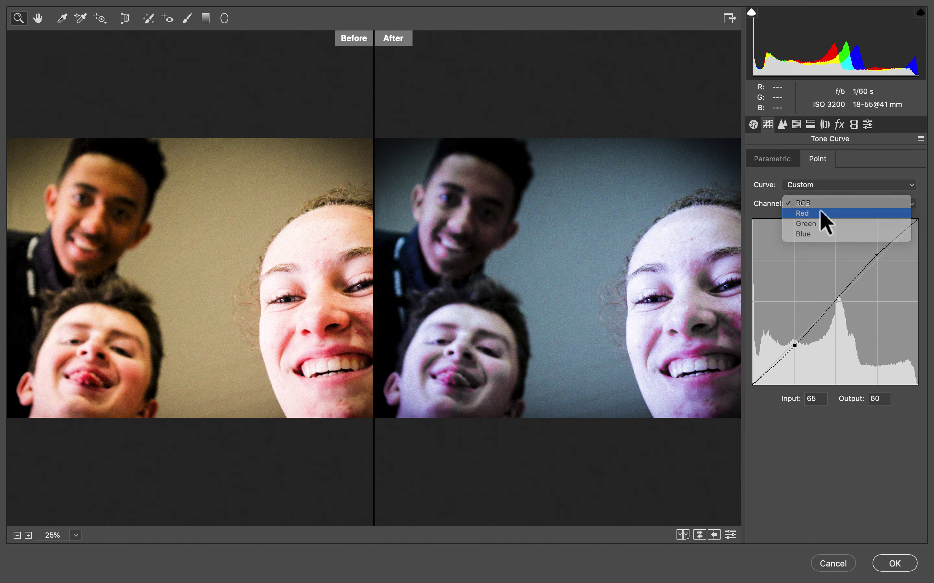
left_click(844, 304)
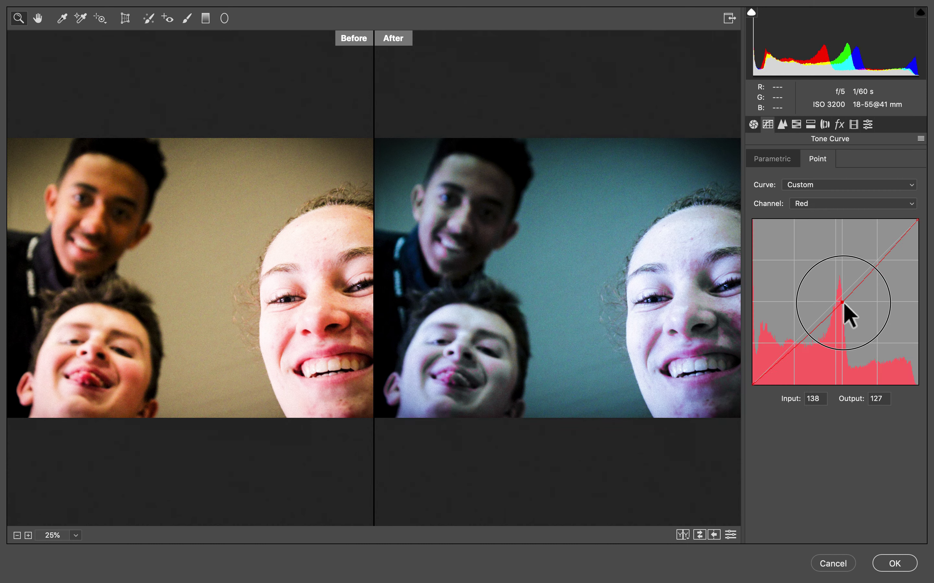
left_click_drag(843, 303, 833, 304)
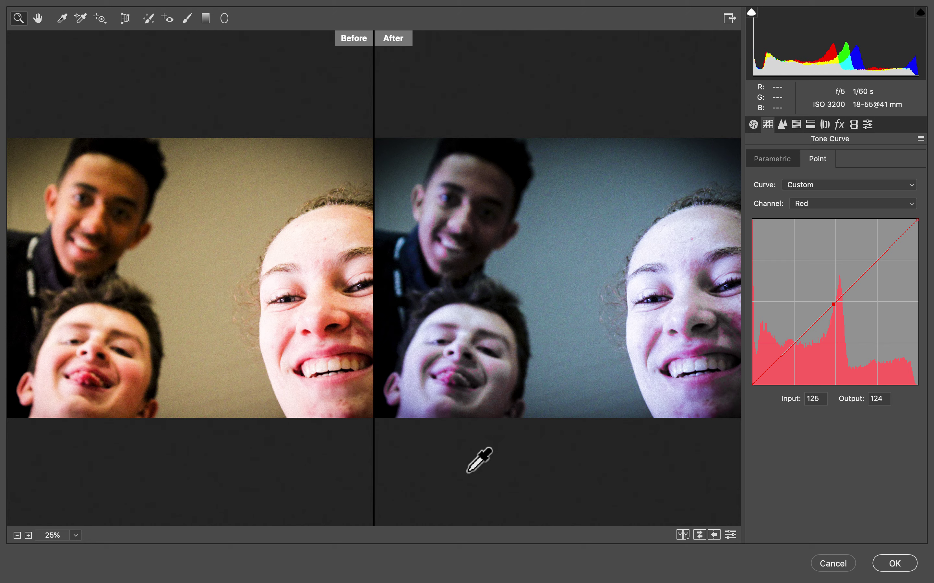
key("super+shift+3")
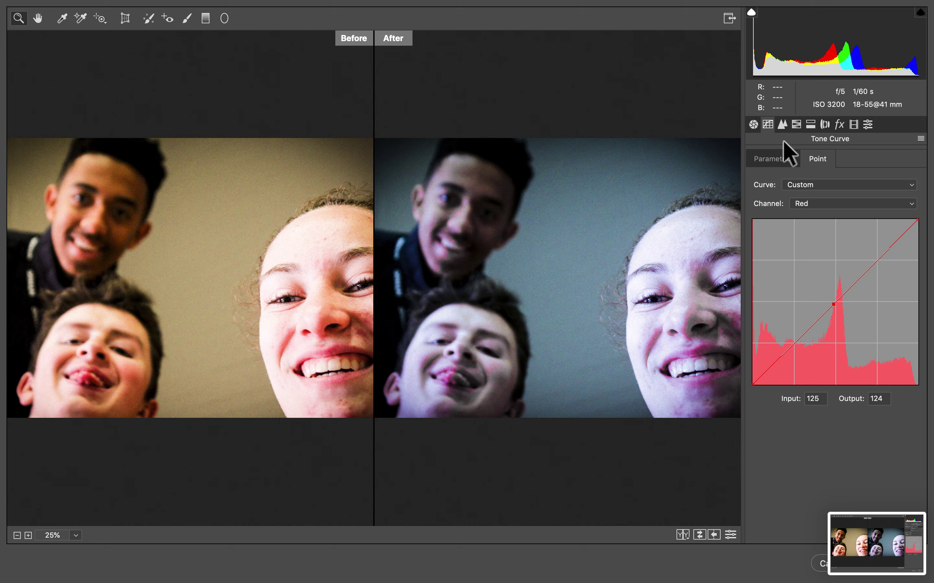
Step: Sharpen the photo's detail with an amount of 44
left_click(782, 125)
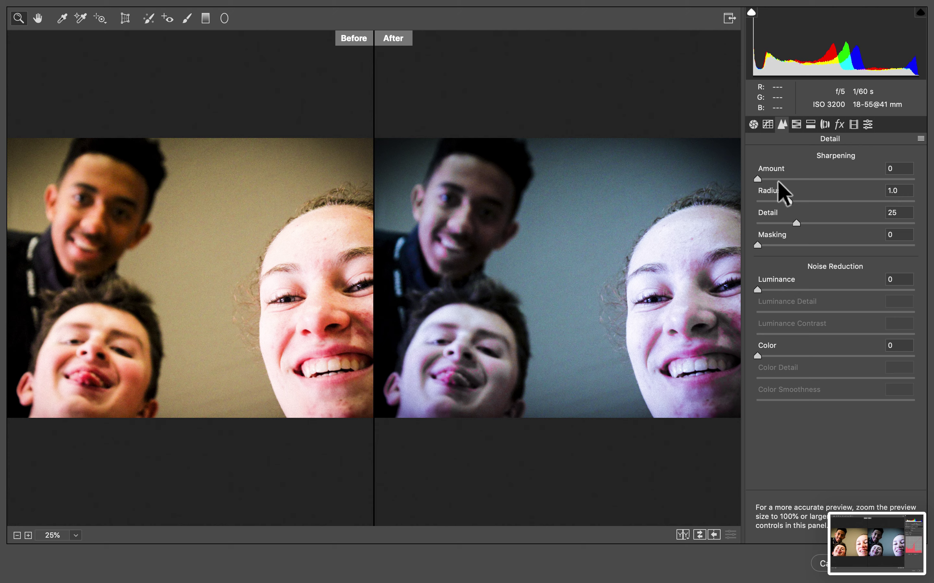
left_click_drag(757, 179, 803, 177)
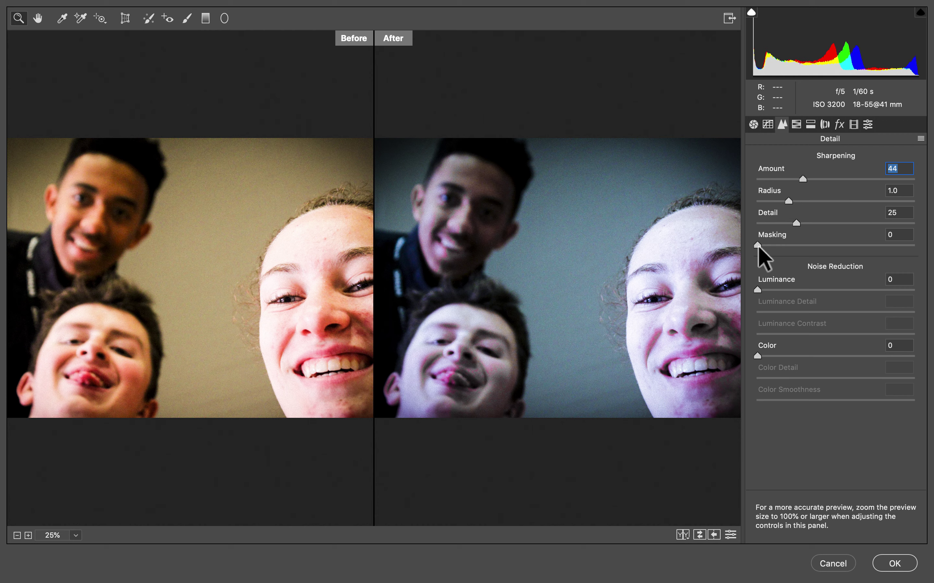
Step: Set the sharpening masking to 95
left_click_drag(757, 245, 905, 245)
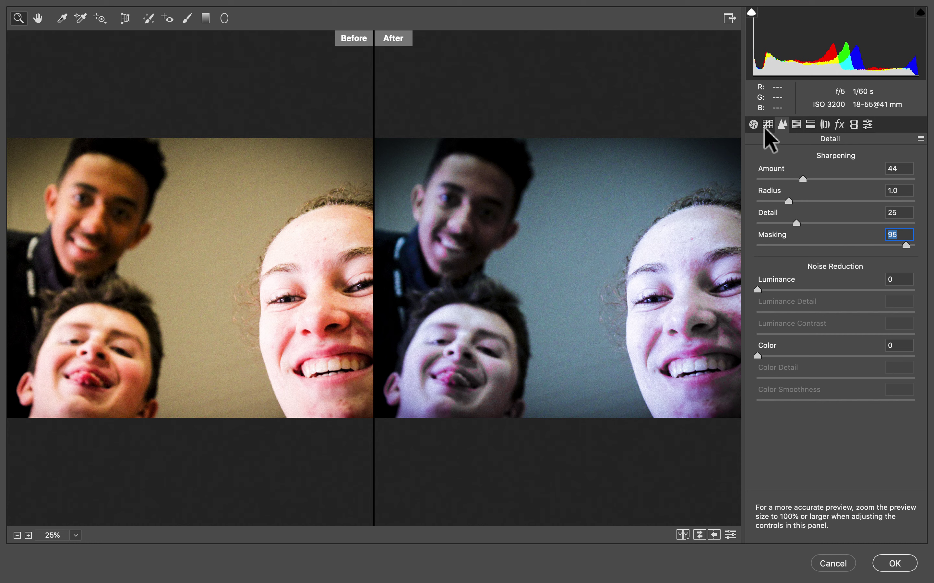
Step: Set the white balance to temperature +23 and tint -26, and capture a screenshot of the warm result
left_click(753, 125)
left_click_drag(836, 255, 806, 258)
left_click_drag(806, 259, 854, 233)
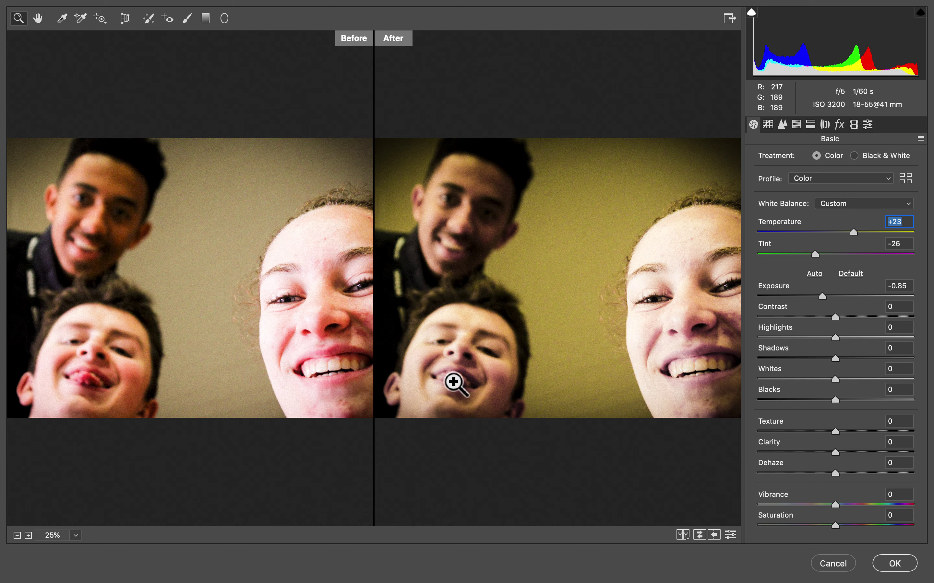
key("super+shift+3")
Step: Convert the photo to the Black & White treatment, and look through the detail, lens correction, split toning and tone curve settings
left_click(855, 155)
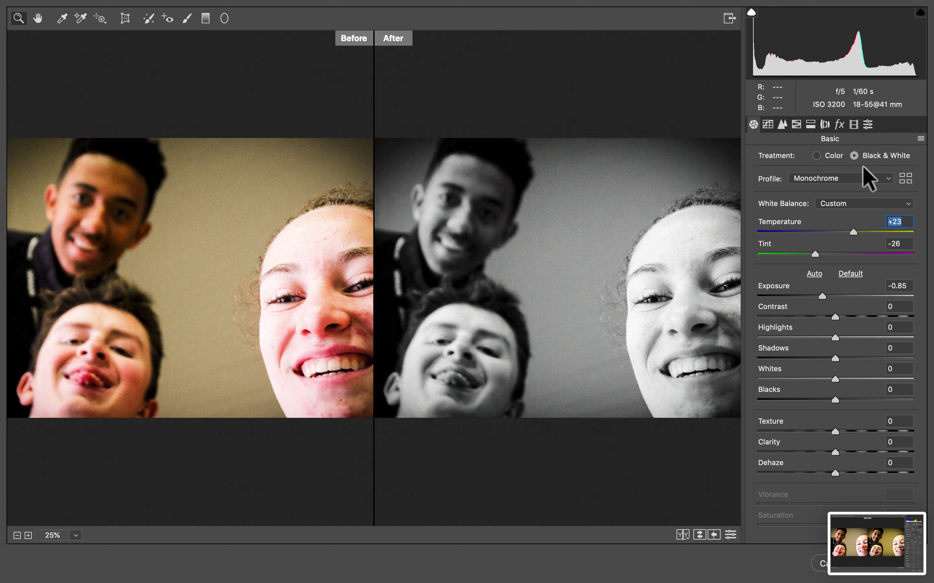
left_click(783, 124)
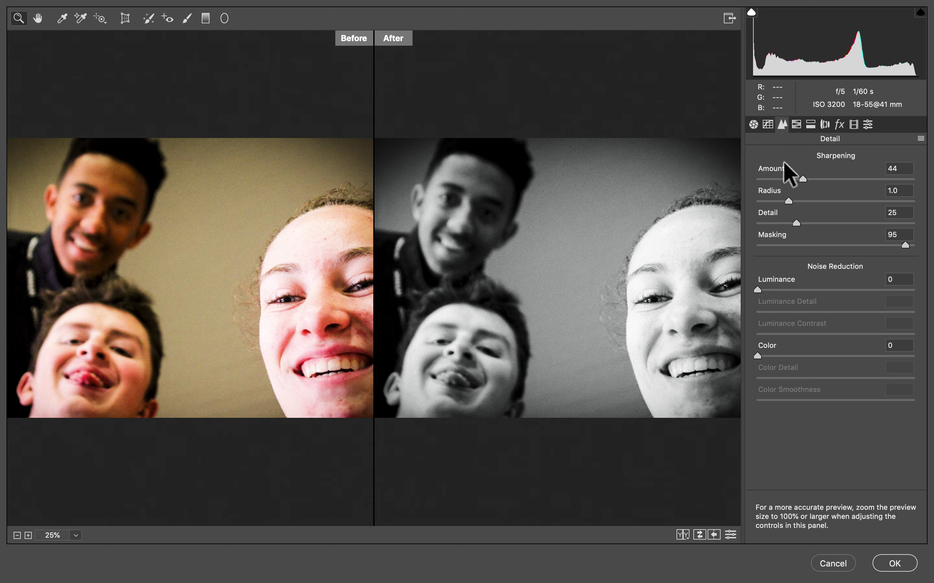
left_click(824, 125)
left_click(810, 125)
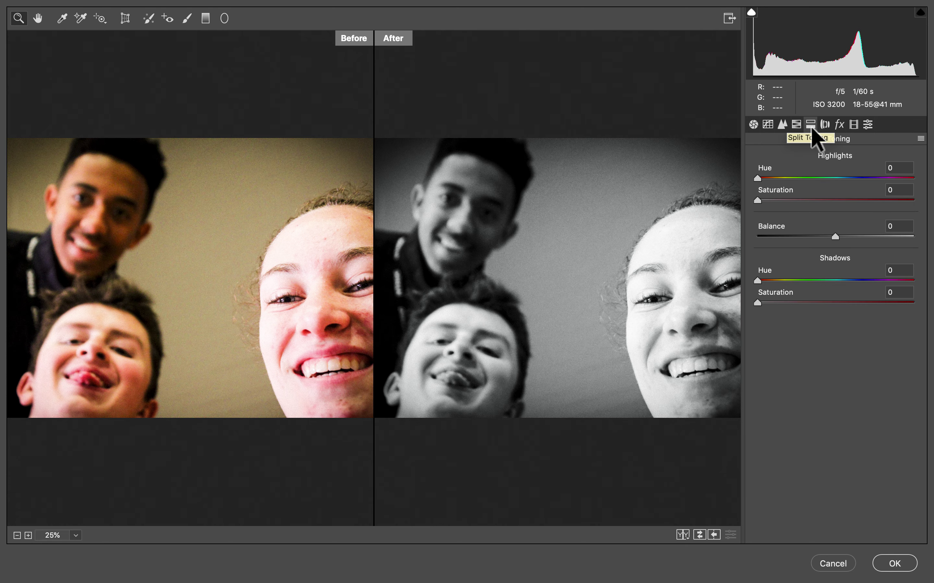
left_click(768, 124)
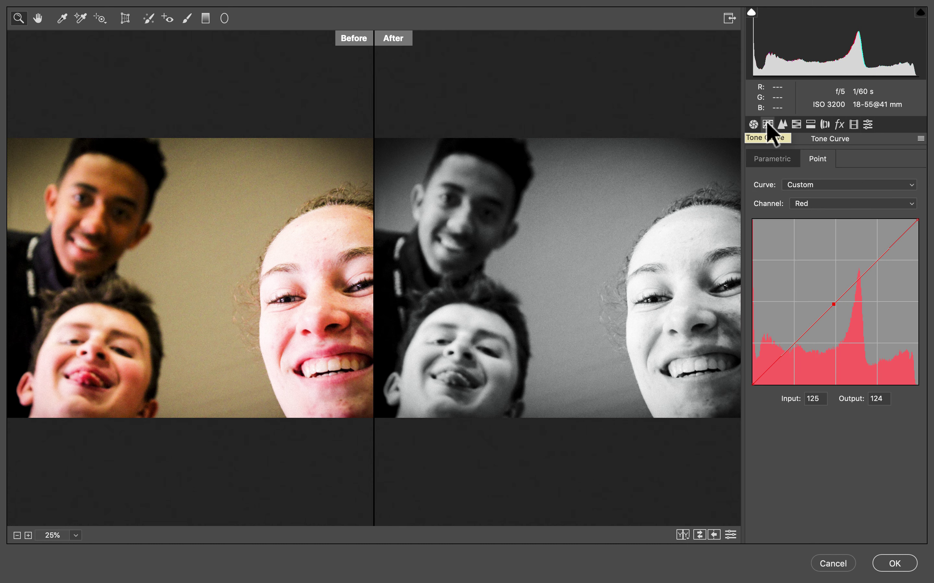
Step: Bring out surface detail in the monochrome photo with texture +71 and clarity +28, checking the woman's face up close
left_click(754, 124)
left_click_drag(836, 435, 890, 431)
left_click(600, 369)
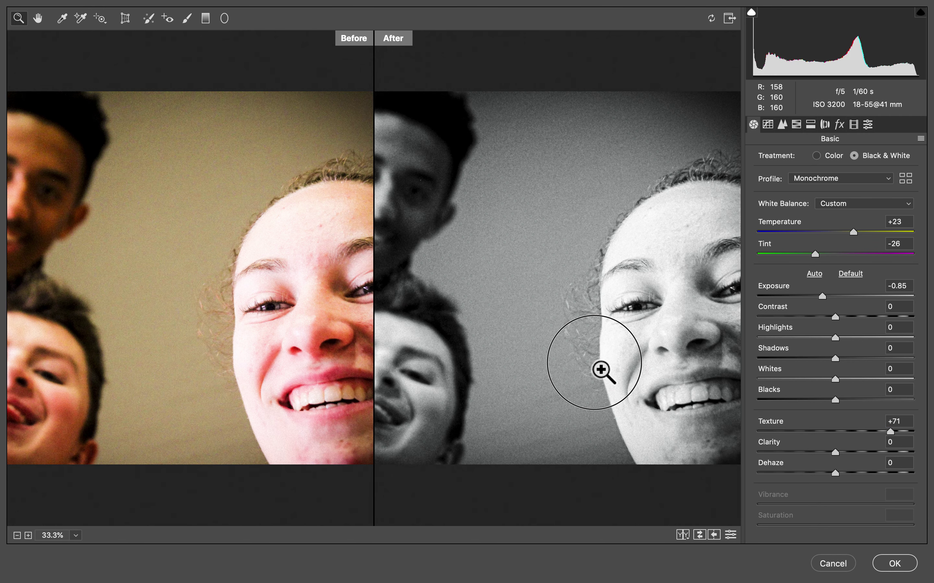
left_click(601, 369)
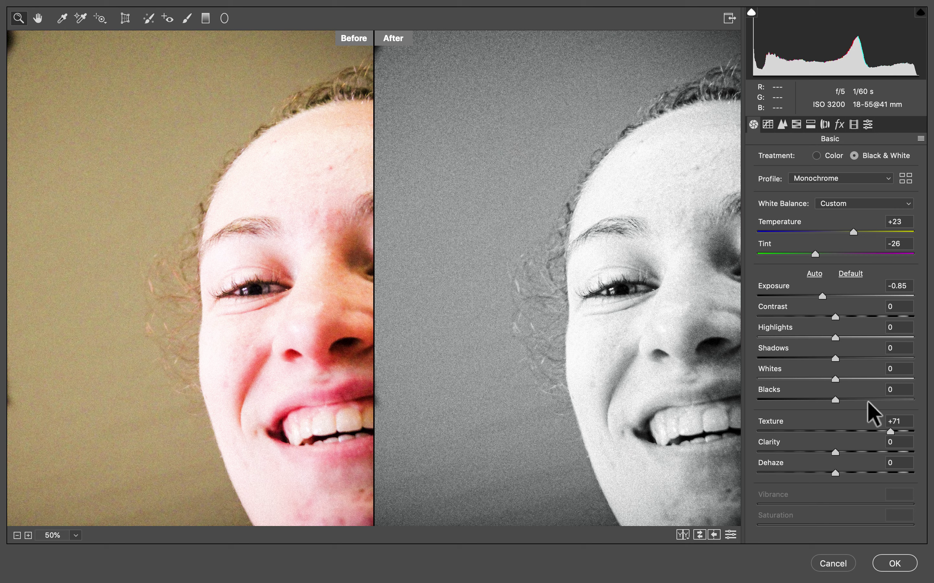
left_click_drag(837, 452, 861, 451)
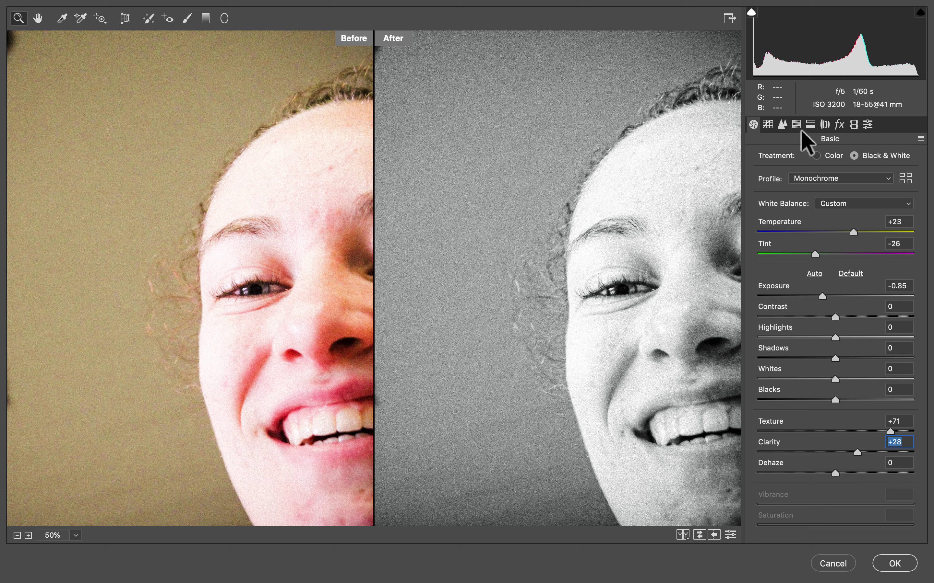
Step: Review the detail, black and white mix, split toning and lens correction settings, and compare the whole photo before and after
left_click(782, 124)
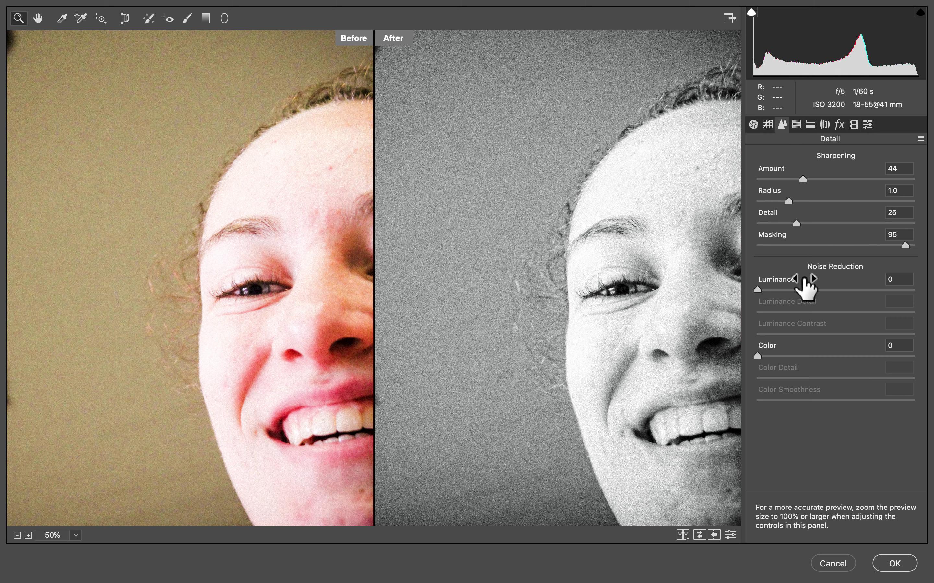
left_click(798, 123)
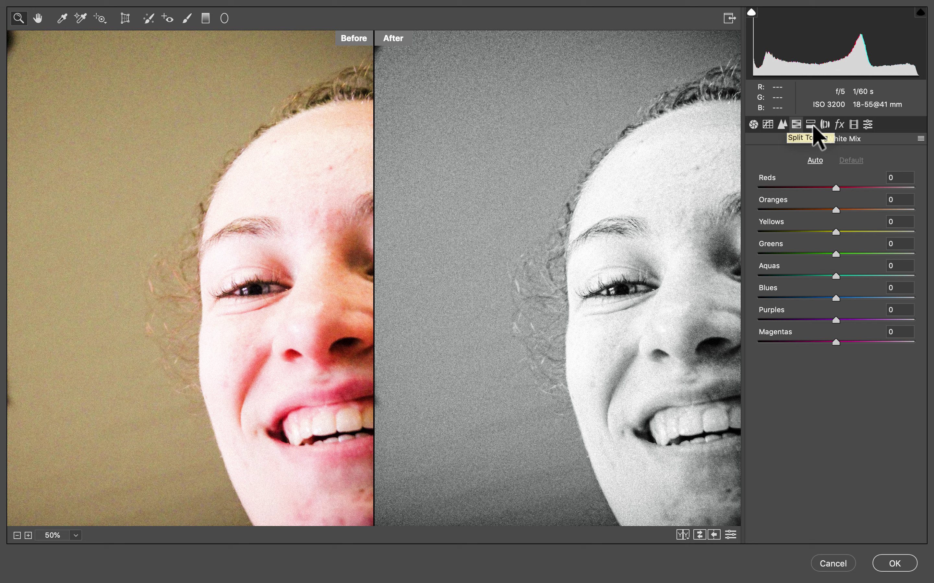
left_click(812, 125)
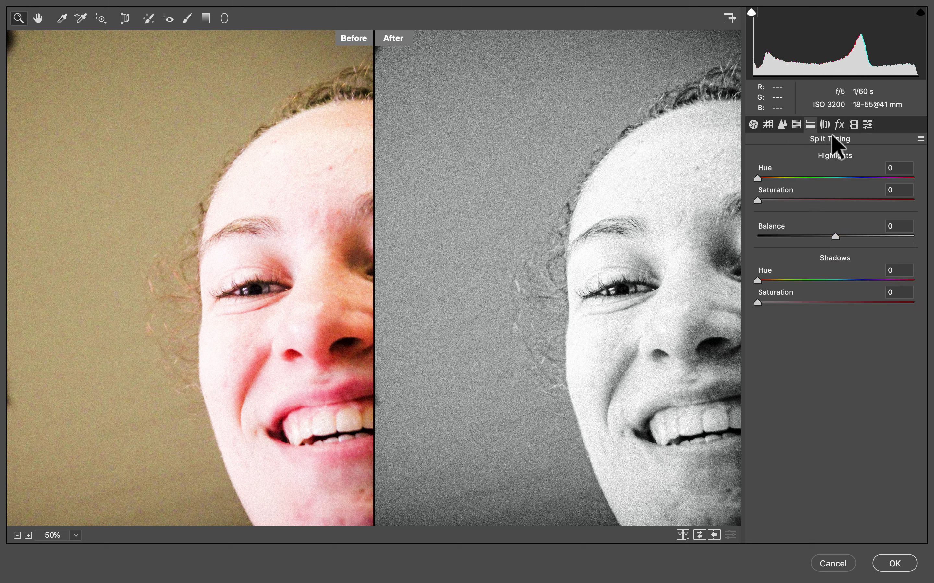
left_click(827, 125)
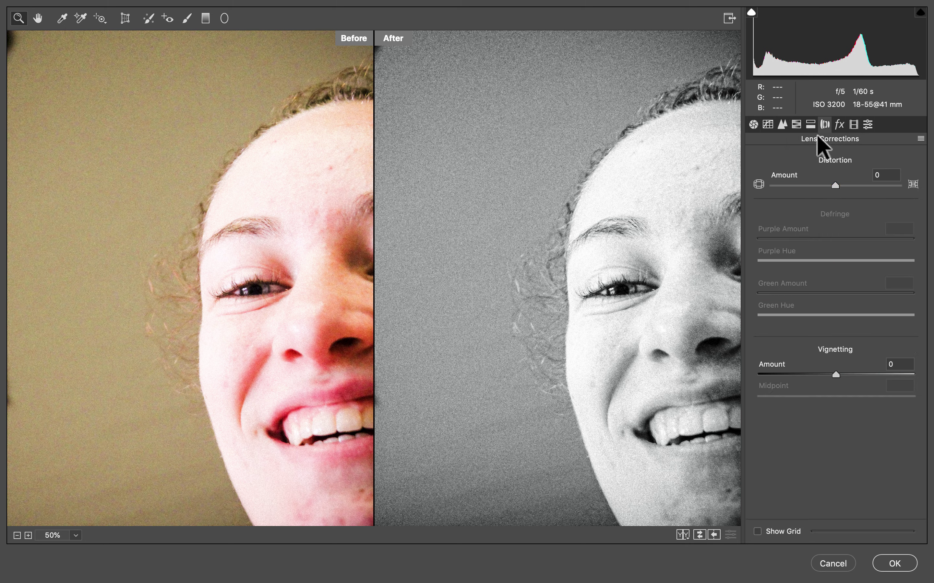
left_click(753, 124)
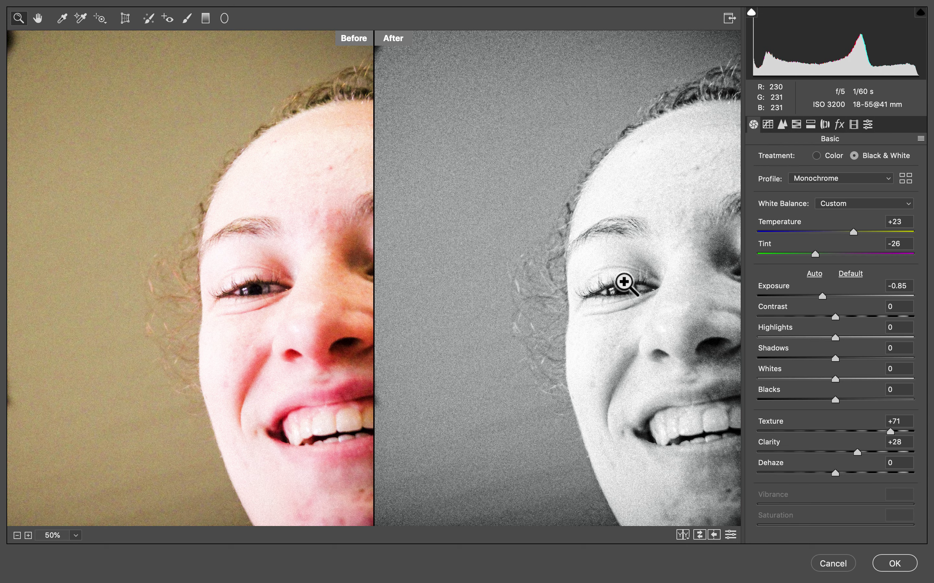
key("super+minus")
key("super+minus")
key("super+minus")
key("super+minus")
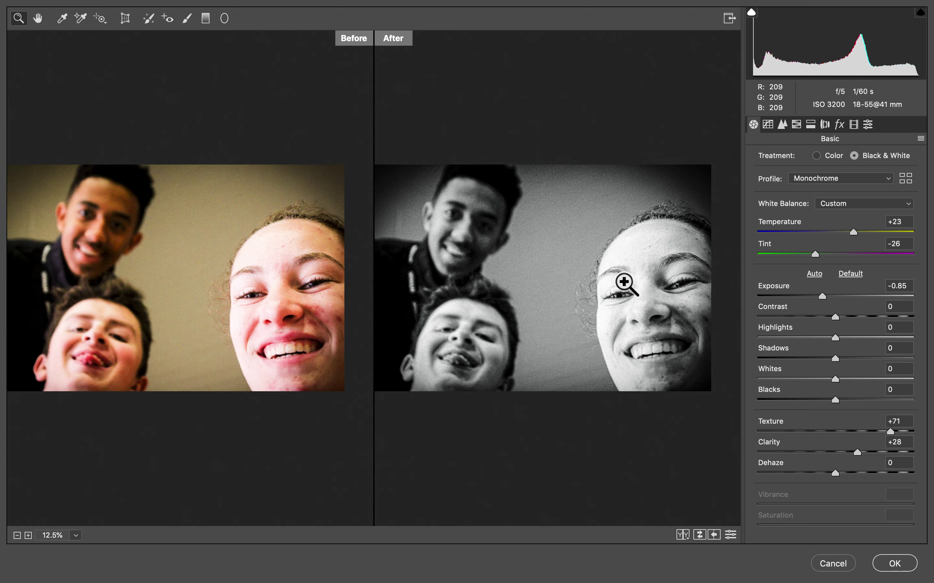
key("super+equal")
key("super+equal")
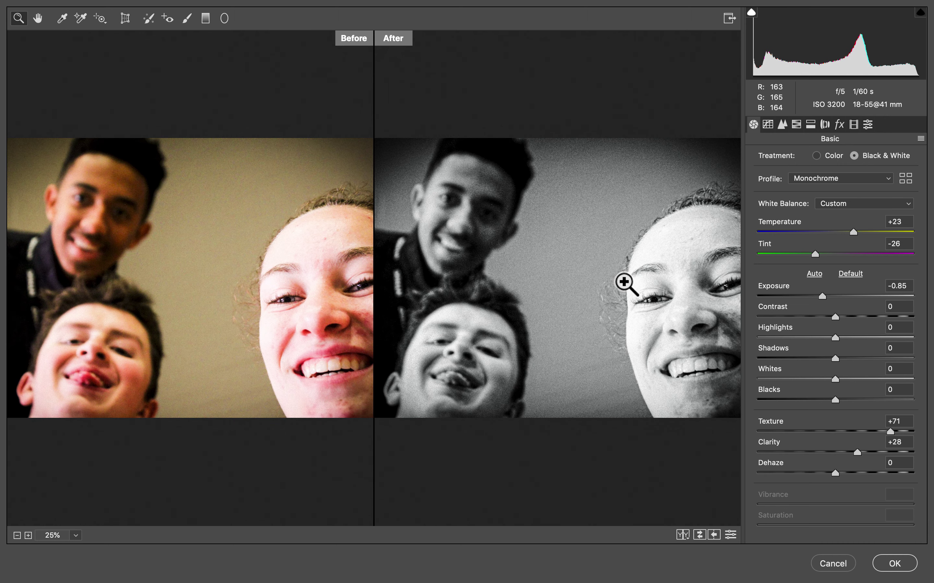
Step: Return the photo to the Color treatment, and undo the black-and-white, clarity, texture and warm white balance changes
left_click(816, 155)
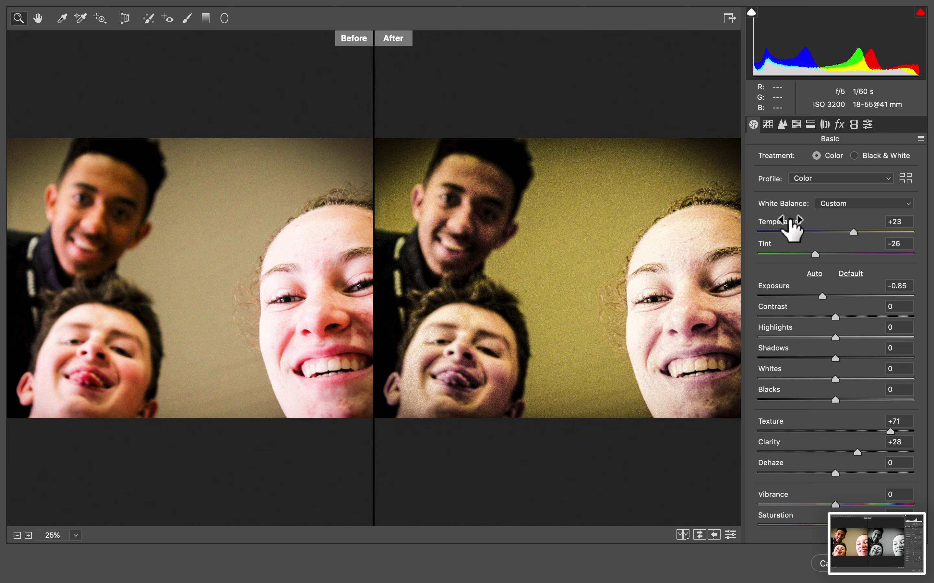
key("v")
key("super+z")
key("super+z")
key("super+z")
key("super+z")
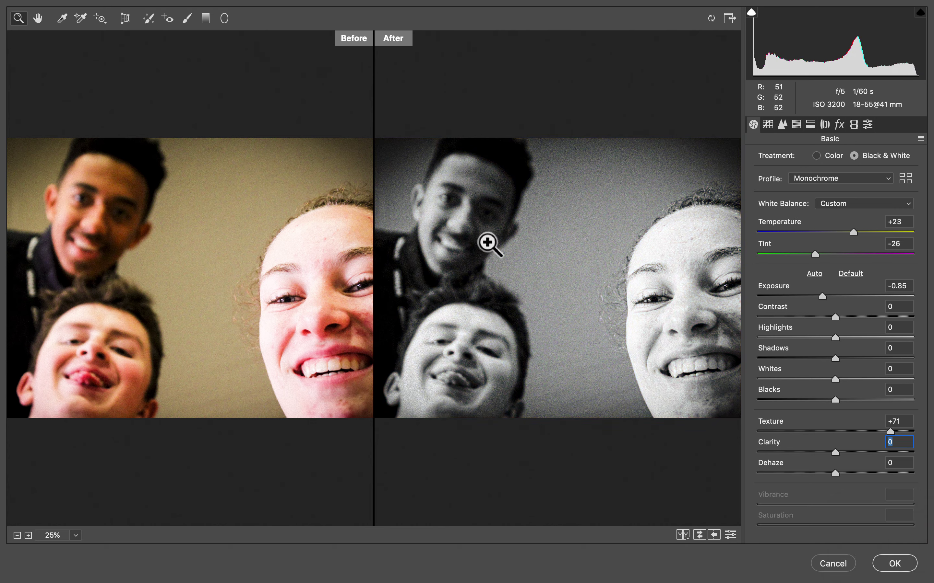
key("super+z")
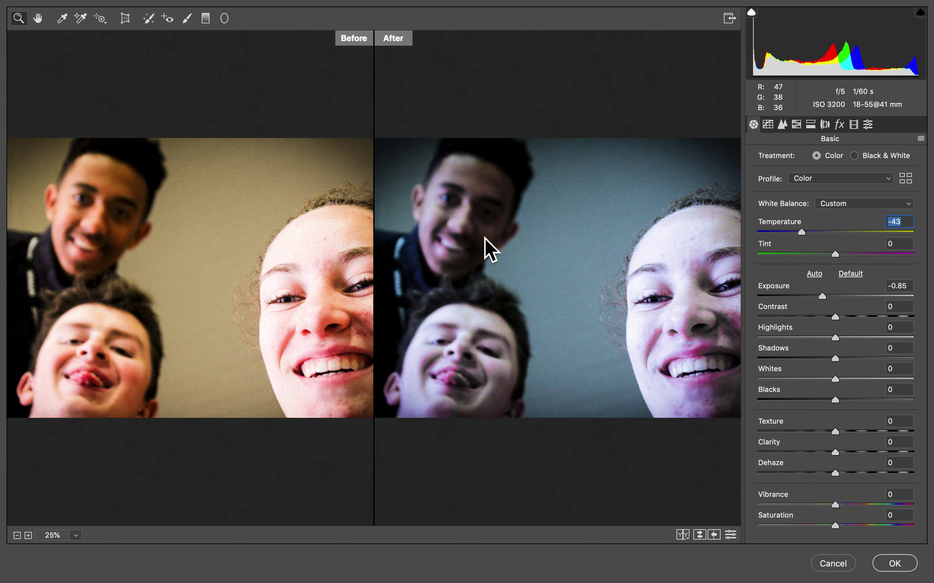
key("super+z")
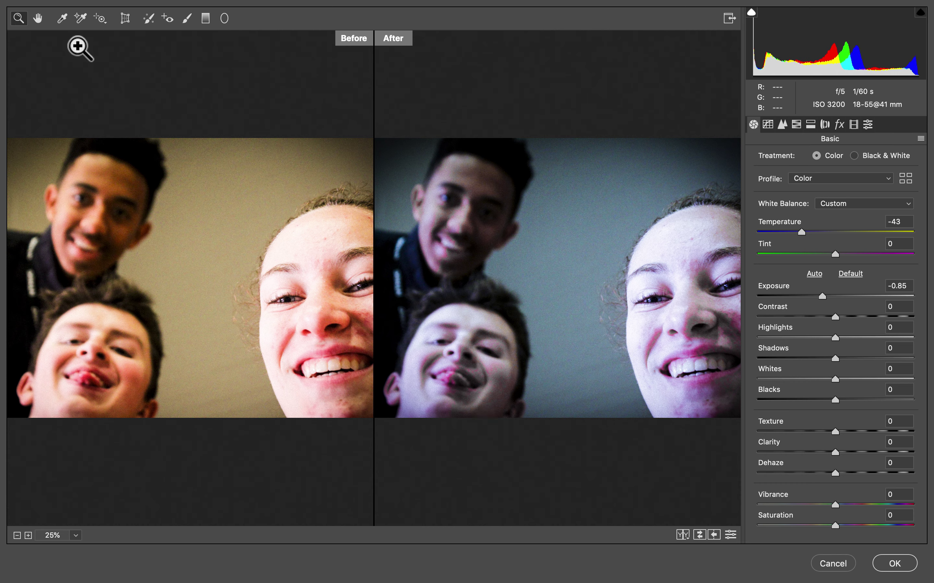
Step: Neutralize the color cast with the White Balance tool by sampling the wall between the faces
left_click(61, 20)
left_click(551, 265)
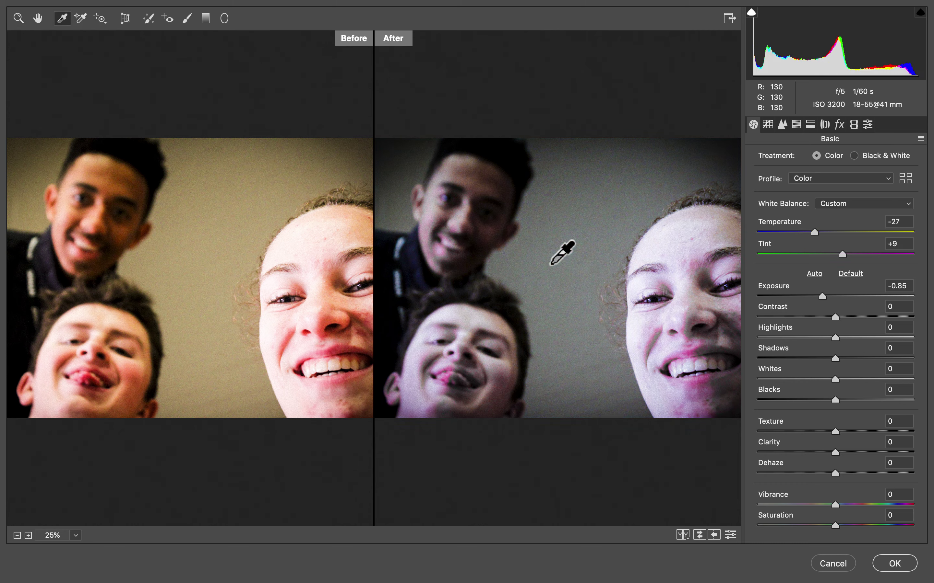
Step: Heal the blemish in the middle of the woman's forehead with Spot Removal, using a brush size of 7
left_click(150, 23)
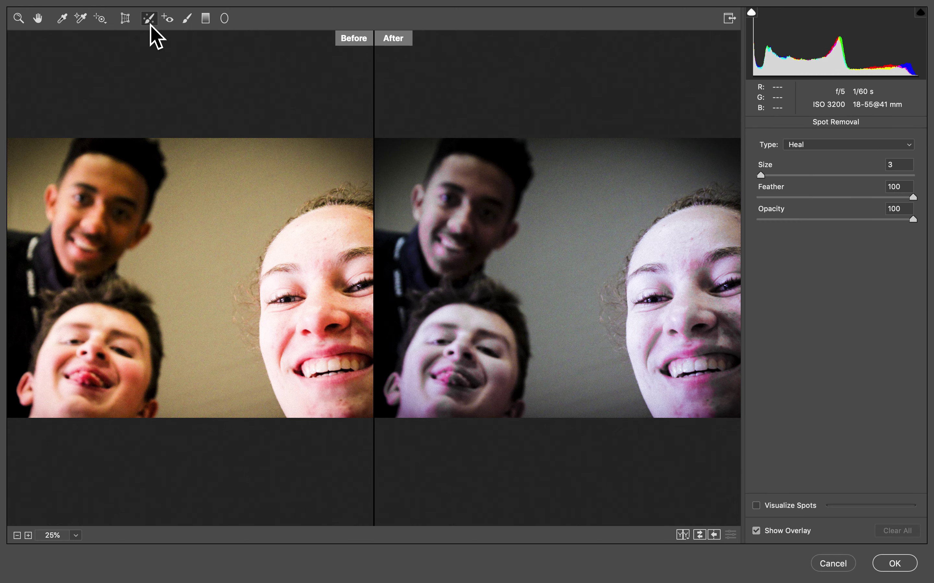
scroll(580, 364, "up", 3)
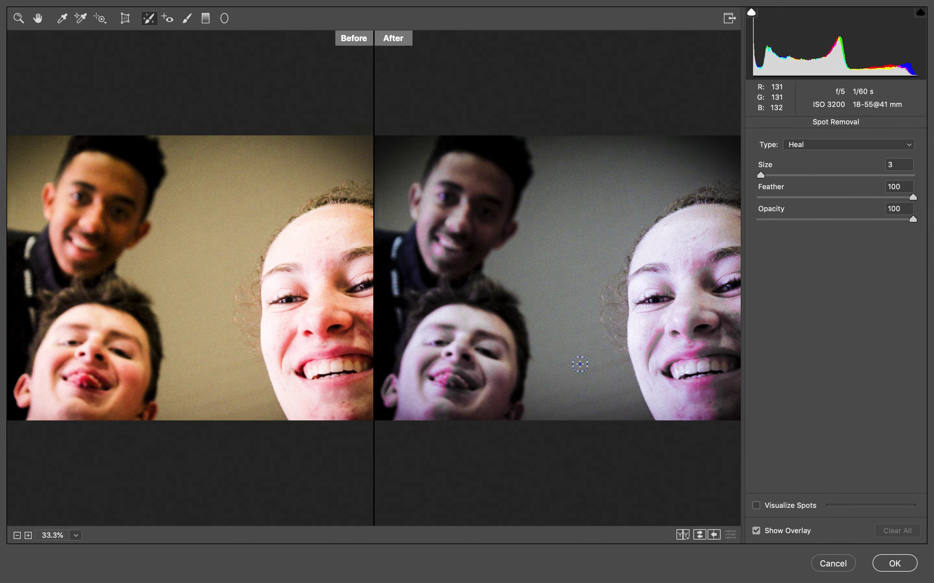
scroll(580, 365, "right", 3)
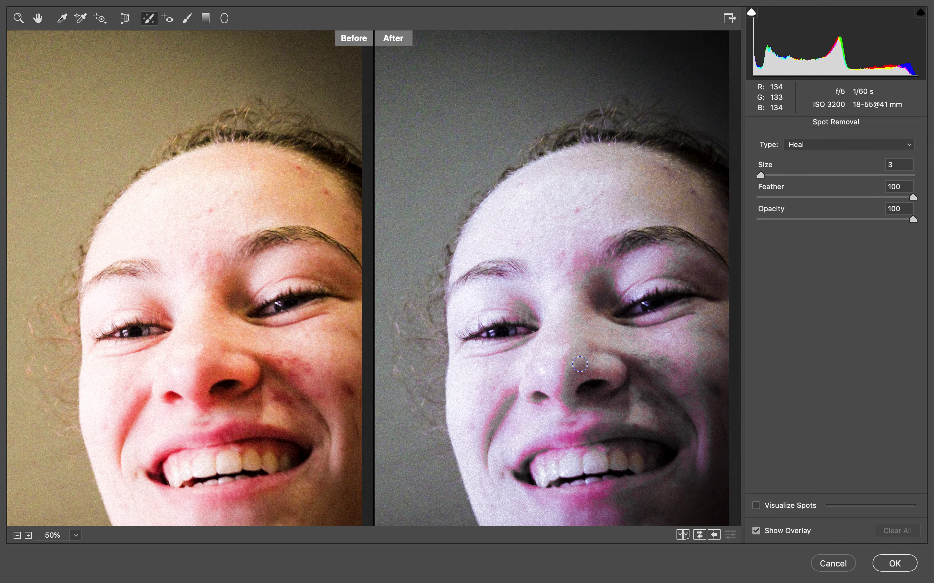
left_click(576, 212)
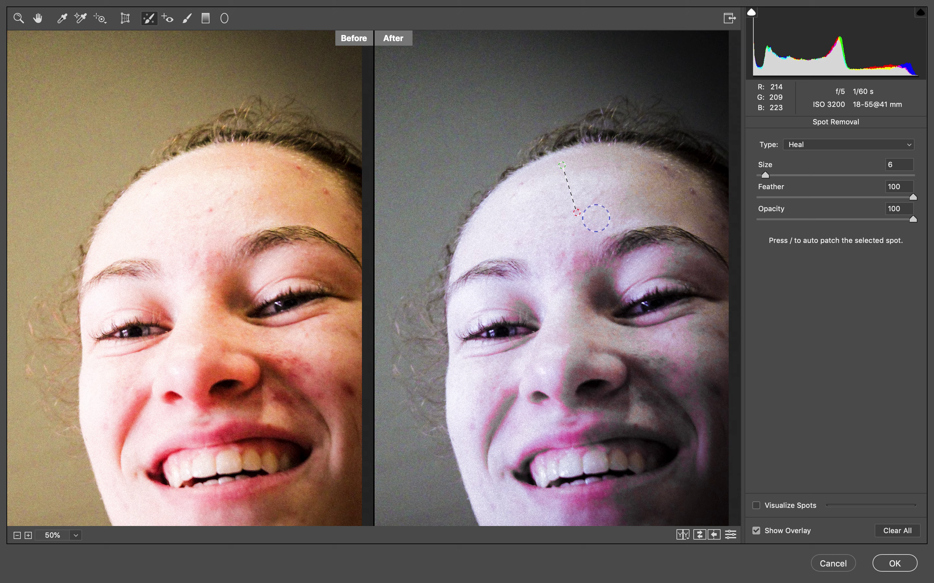
key("super+z")
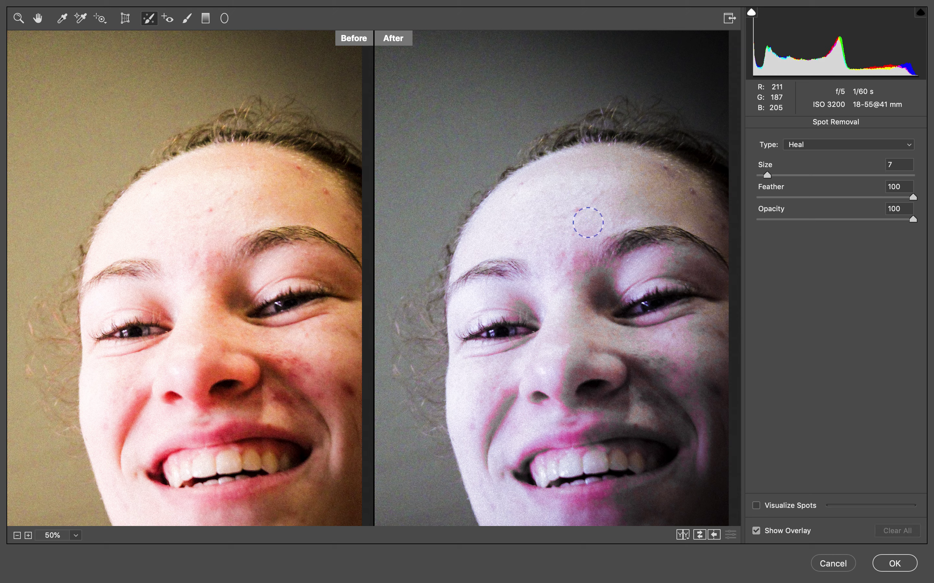
left_click(576, 211)
Step: Adjust the size of the forehead healing spot, and reposition its source over clear skin near the hairline
mouse_move(568, 229)
left_mouse_down()
mouse_move(533, 211)
mouse_move(521, 181)
left_mouse_up()
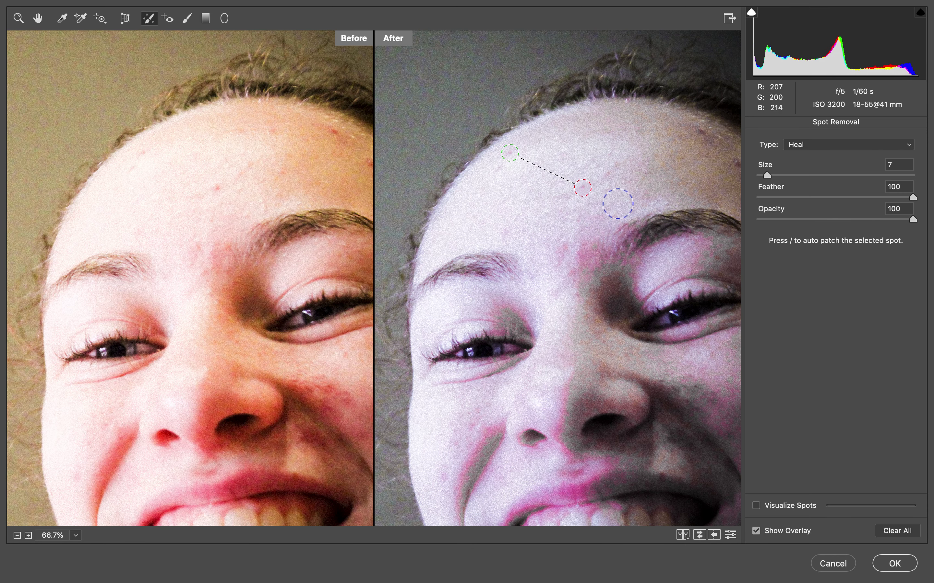
left_click_drag(589, 194, 604, 206)
mouse_move(509, 152)
left_mouse_down()
mouse_move(542, 103)
mouse_move(574, 86)
left_mouse_up()
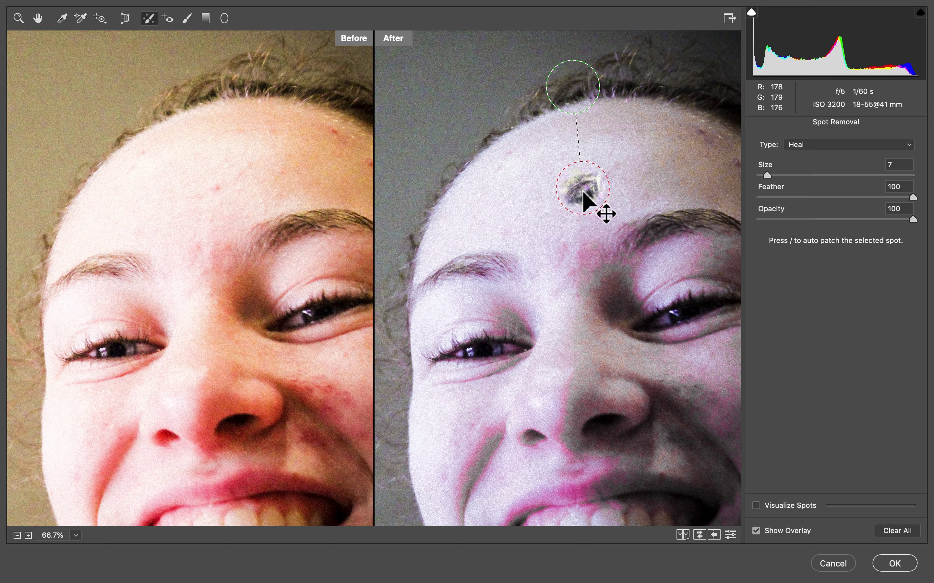
mouse_move(574, 96)
left_mouse_down()
mouse_move(529, 179)
mouse_move(528, 170)
left_mouse_up()
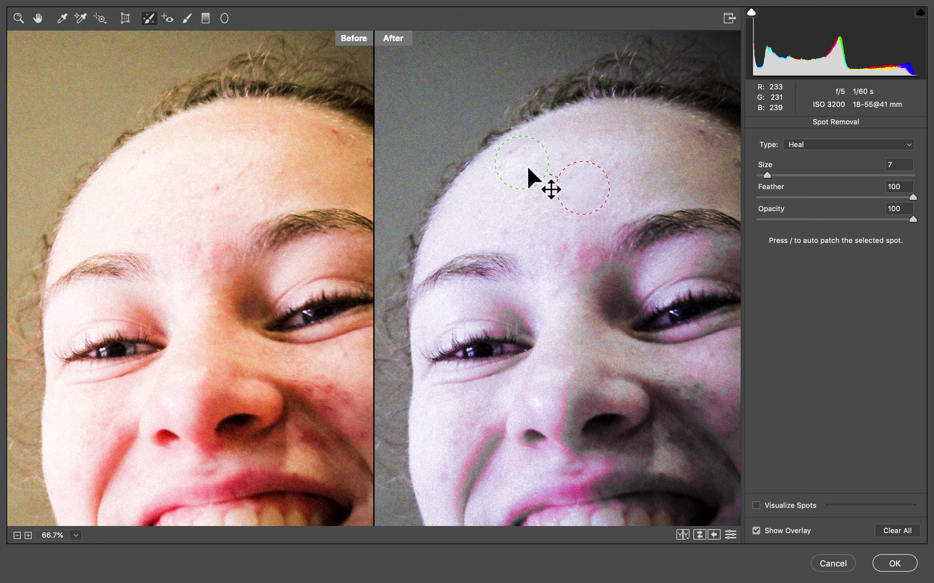
mouse_move(528, 189)
left_mouse_down()
mouse_move(529, 170)
mouse_move(538, 175)
left_mouse_up()
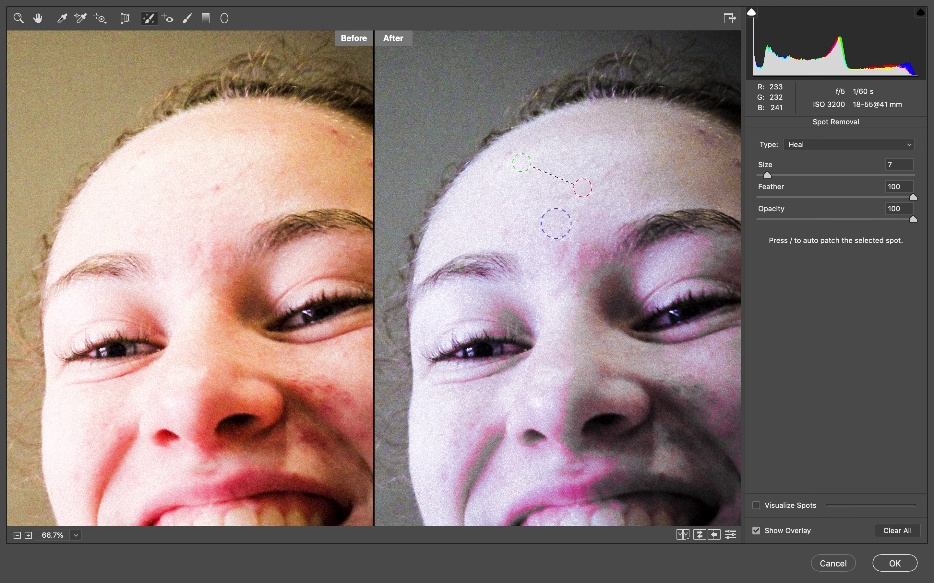
Step: Heal the blemish above the outer end of the woman's eyebrow, near the photo's edge
scroll(555, 223, "right", 3)
scroll(556, 223, "right", 3)
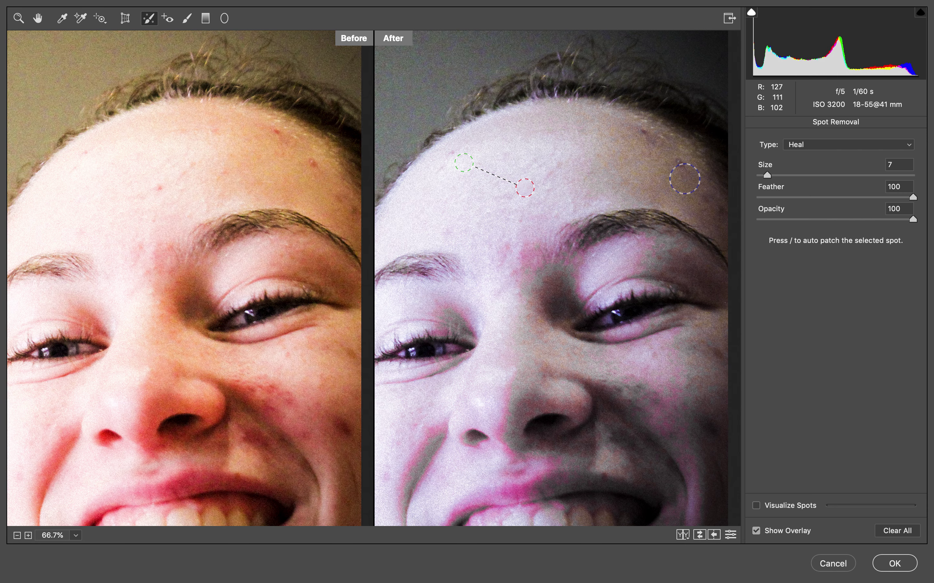
left_click(674, 164)
mouse_move(696, 169)
left_mouse_down()
mouse_move(682, 183)
mouse_move(620, 178)
mouse_move(681, 166)
left_mouse_up()
scroll(677, 209, "down", 5)
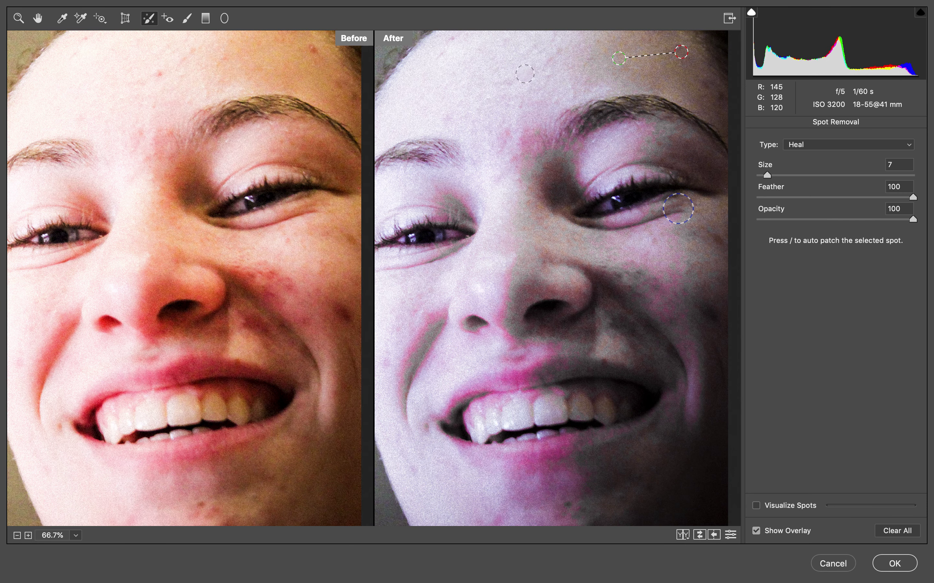
scroll(677, 208, "down", 2)
scroll(678, 208, "left", 2)
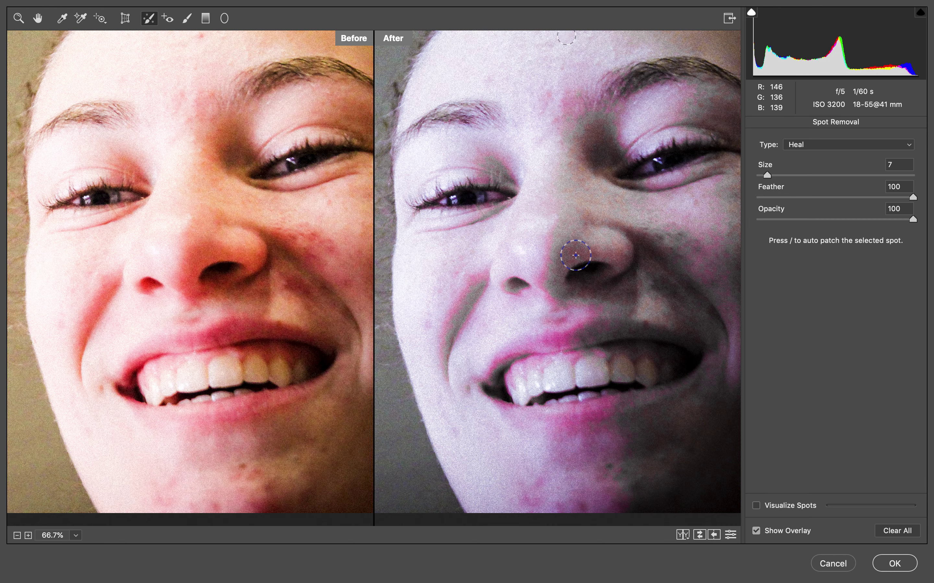
key("super+minus")
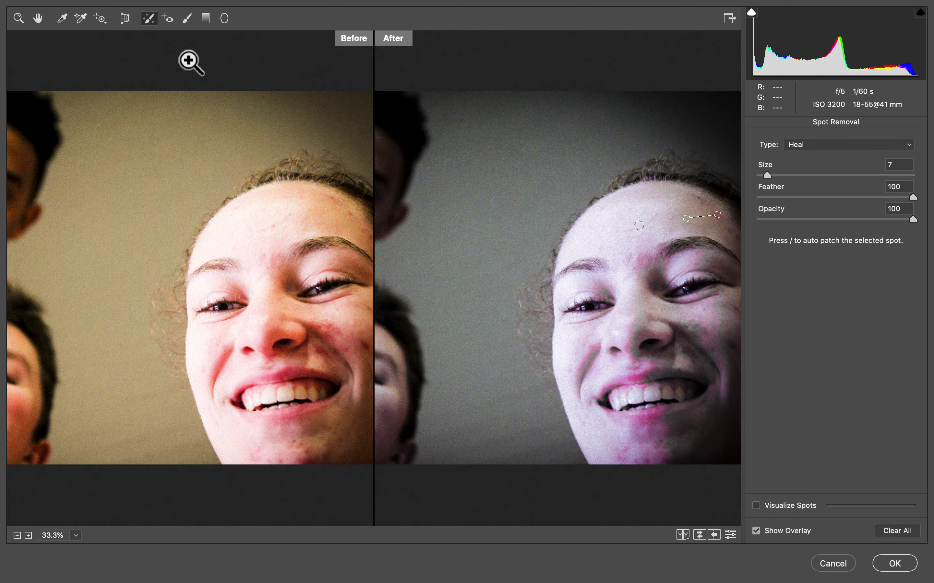
scroll(458, 191, "left", 5)
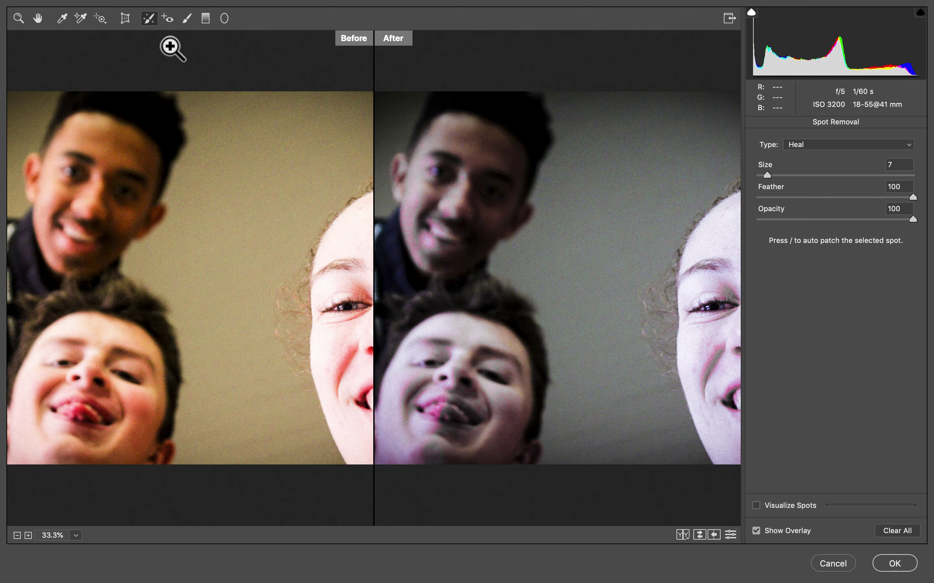
Step: Activate the Adjustment Brush, show its mask and set the mask overlay color to red
left_click(188, 21)
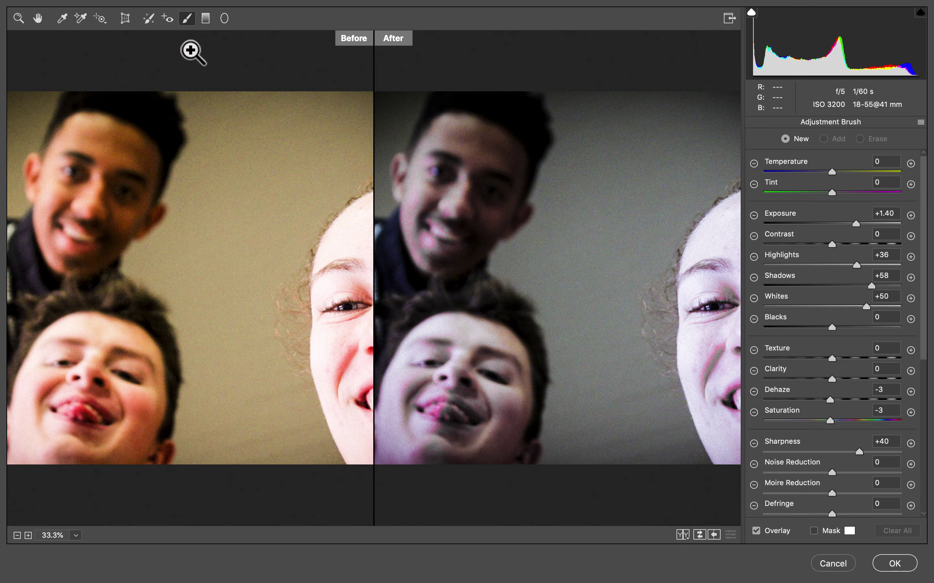
key("]")
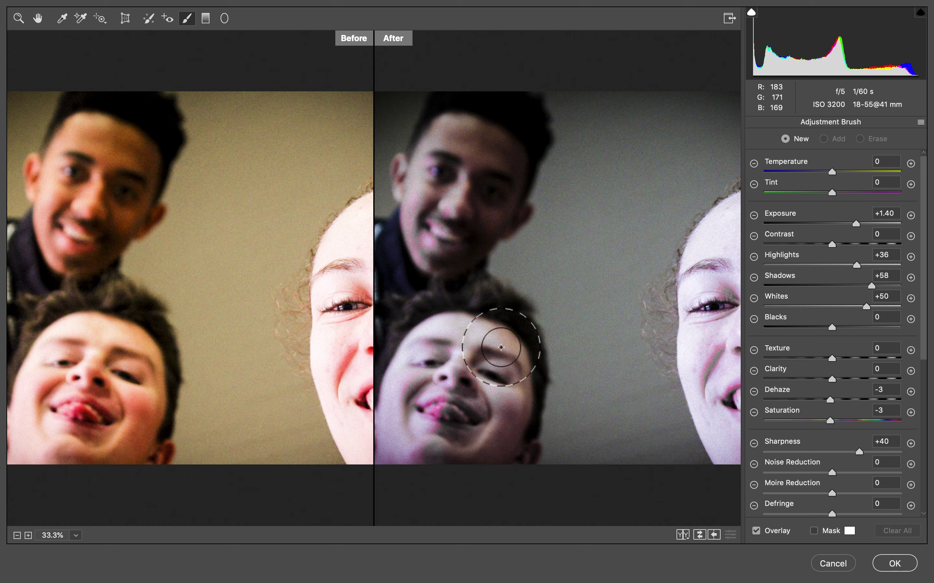
scroll(864, 421, "down", 1)
scroll(866, 422, "down", 8)
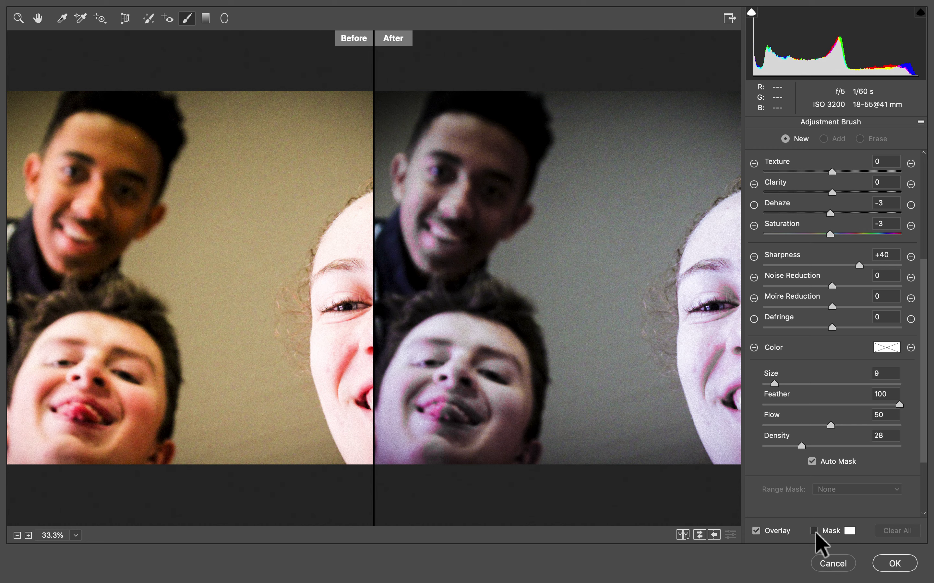
left_click(814, 531)
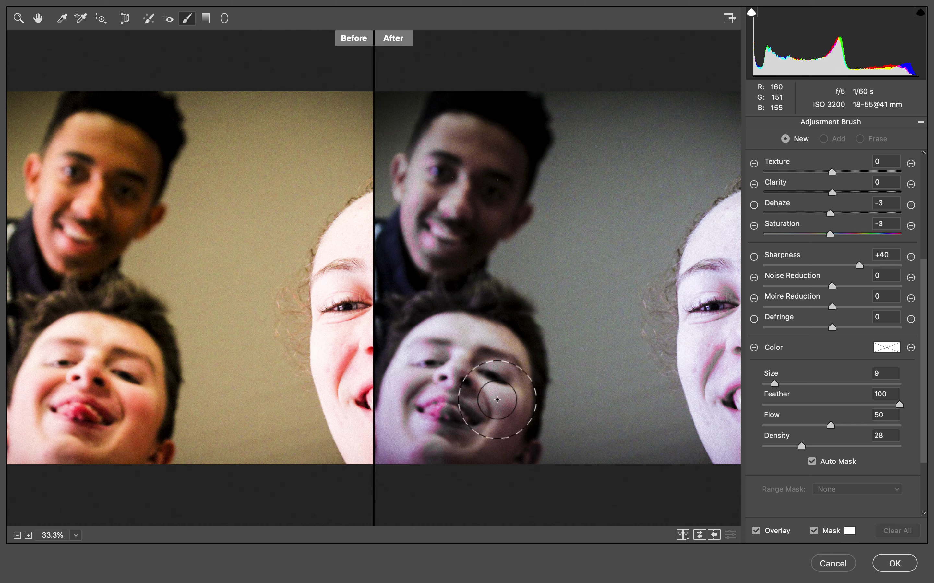
scroll(872, 447, "down", 4)
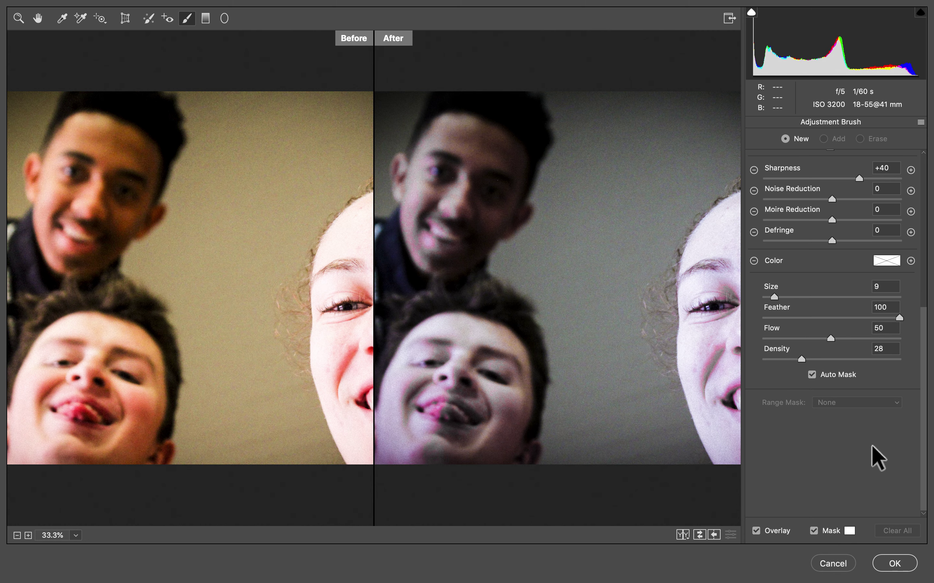
left_click(850, 533)
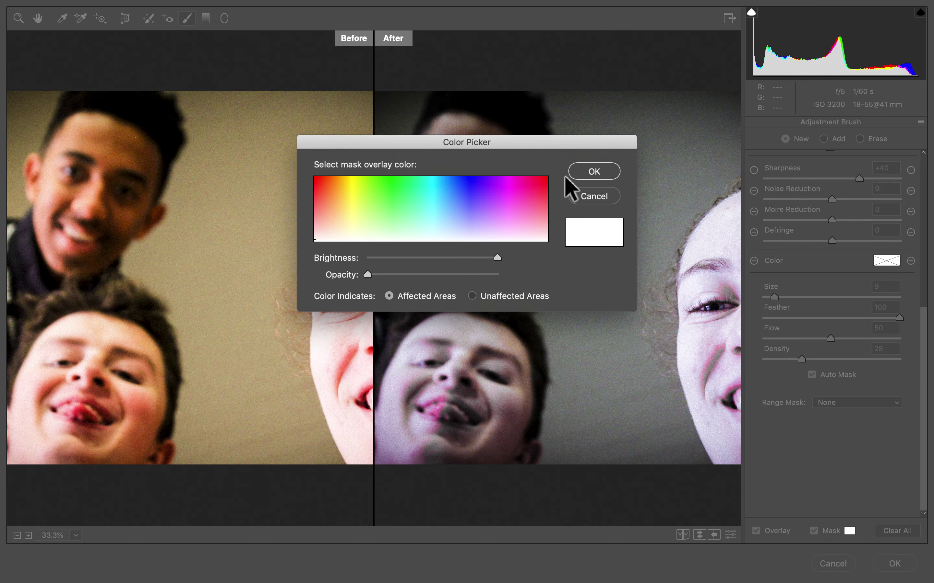
left_click(320, 182)
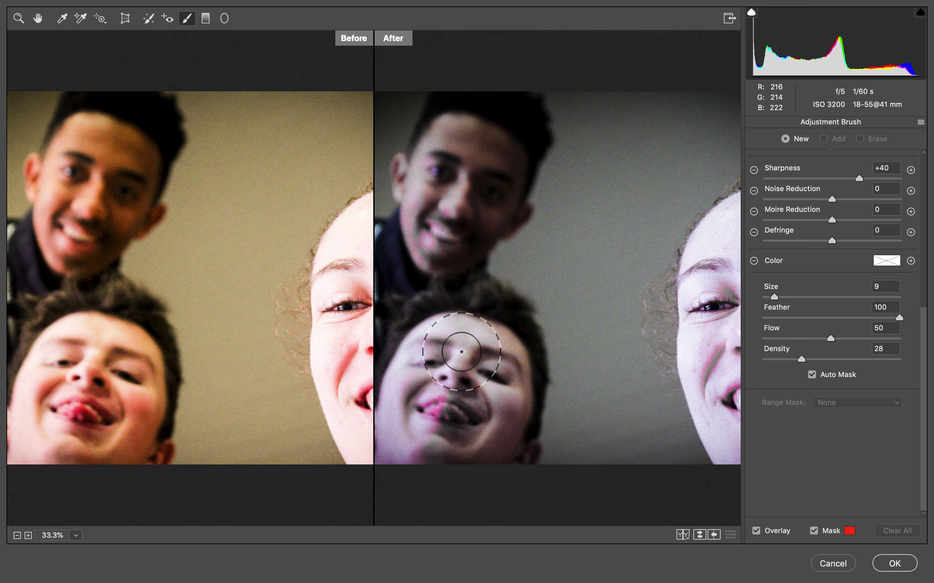
Step: Set the Adjustment Brush's Sharpness to -2 and its Feather to 54
left_click_drag(859, 178, 830, 184)
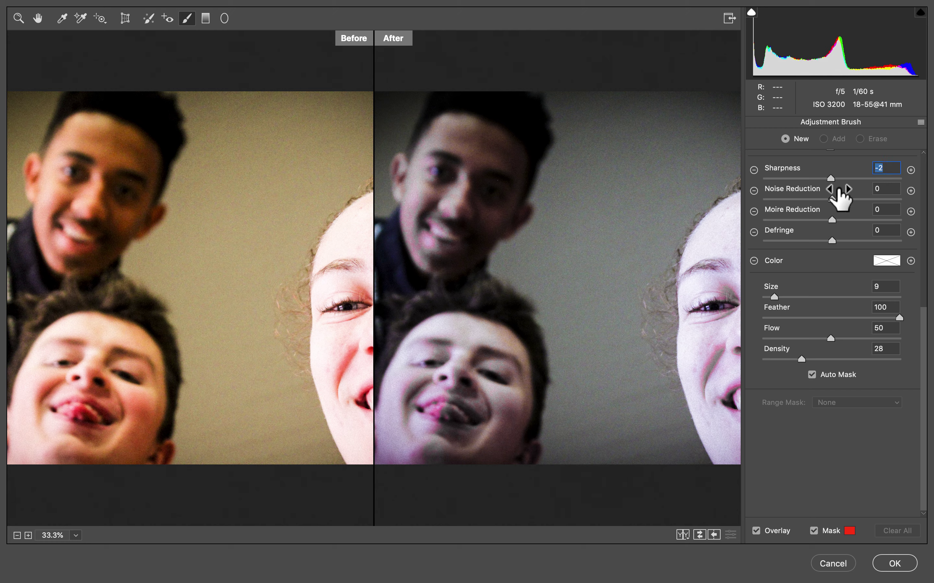
left_click_drag(899, 317, 837, 327)
scroll(843, 334, "up", 3)
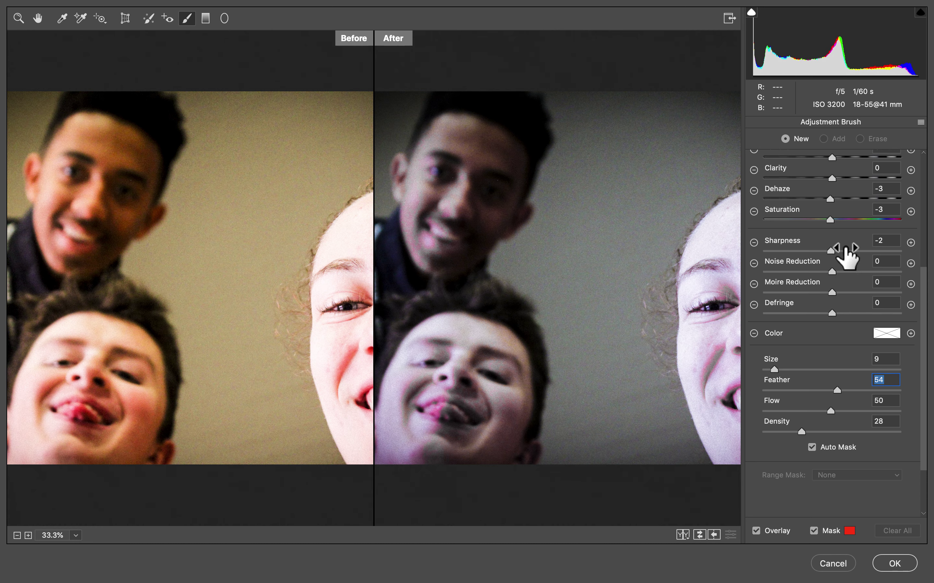
Step: Reset the brush's Exposure, Highlights, Shadows, Whites, Dehaze, Saturation and Sharpness to 0
scroll(846, 227, "up", 3)
scroll(847, 227, "up", 5)
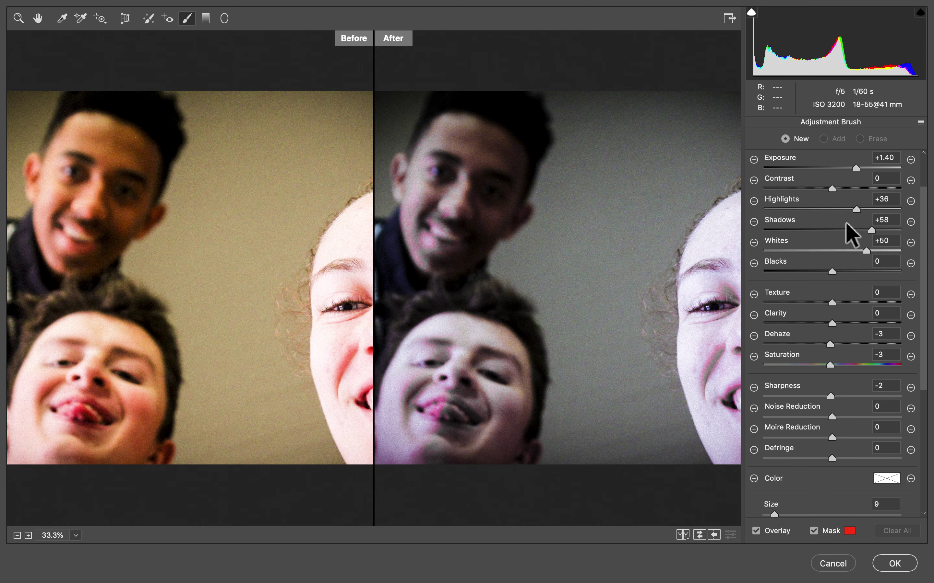
double_click(856, 224)
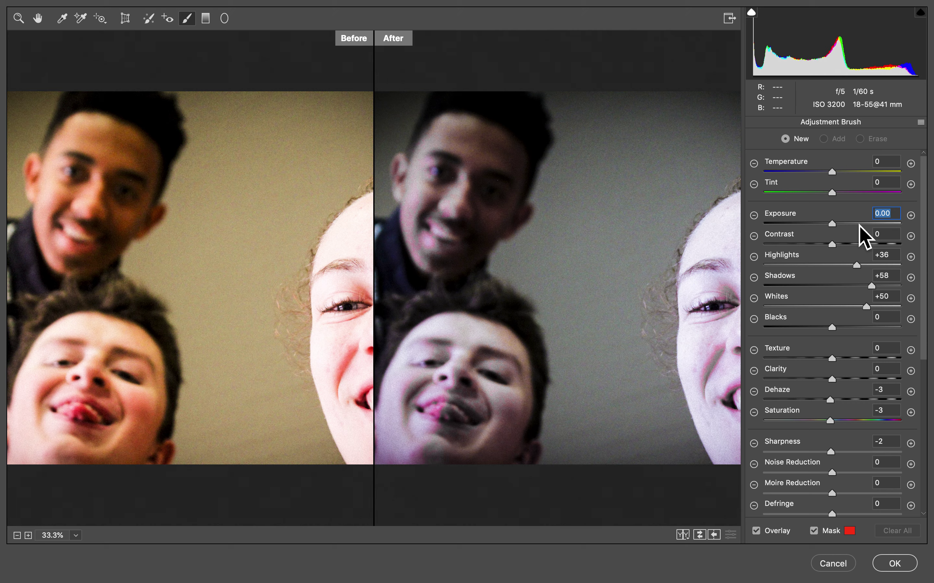
double_click(856, 265)
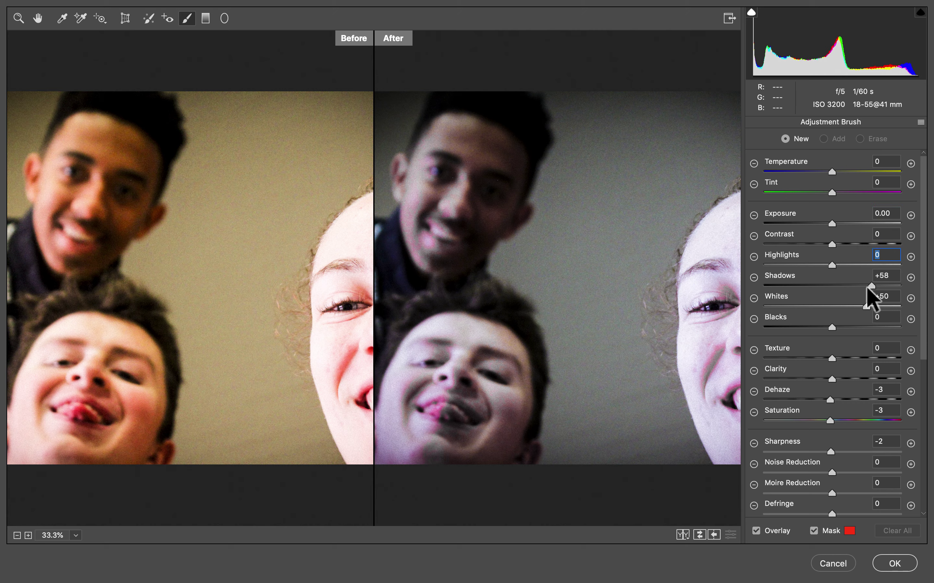
double_click(871, 287)
double_click(866, 306)
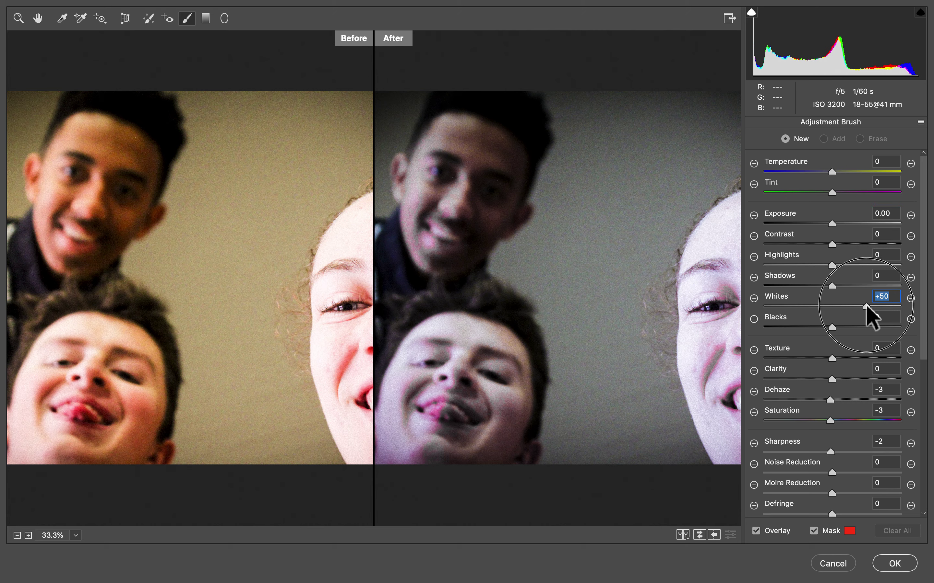
double_click(831, 401)
double_click(830, 421)
double_click(832, 452)
Step: Set the Adjustment Brush to size 10, feather 31 and density 16
scroll(852, 451, "down", 5)
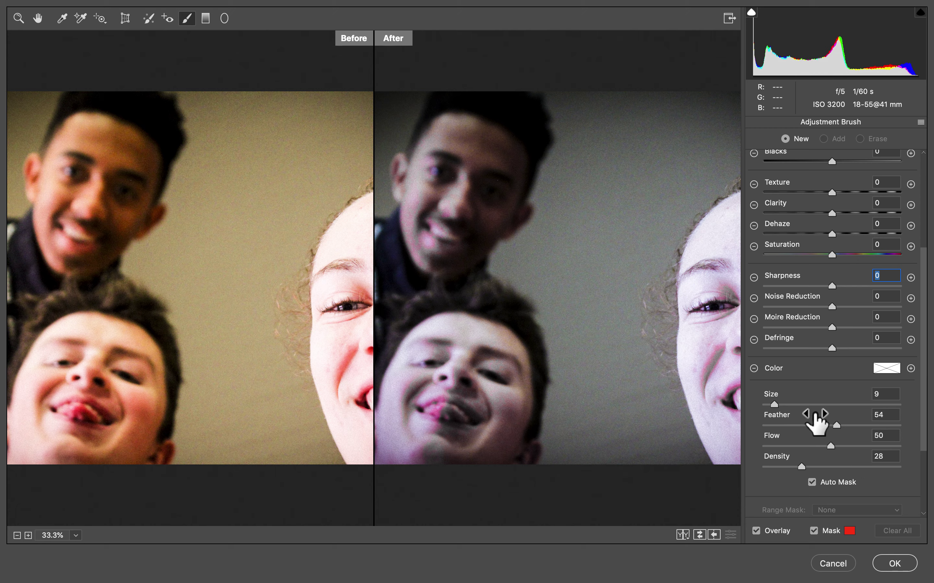
left_click(776, 404)
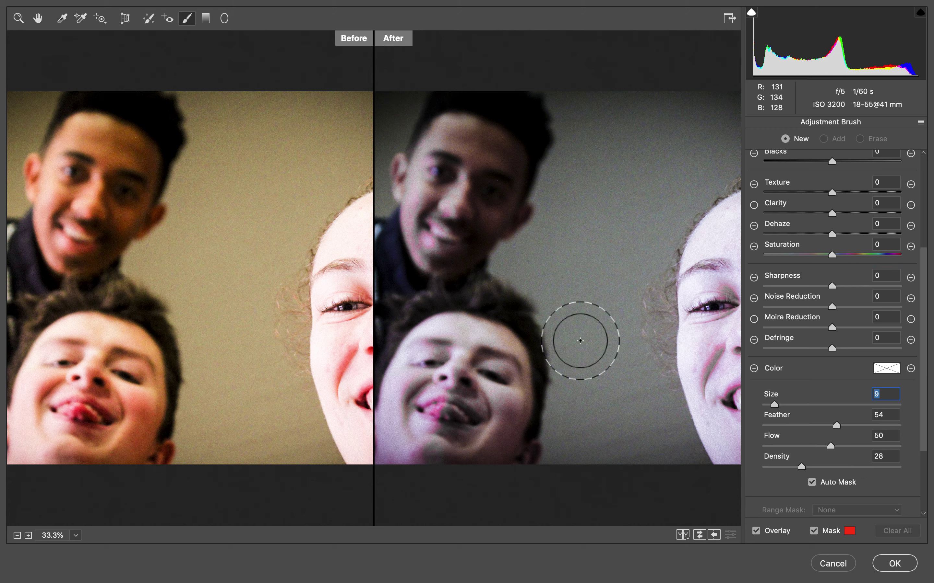
left_click_drag(773, 403, 846, 404)
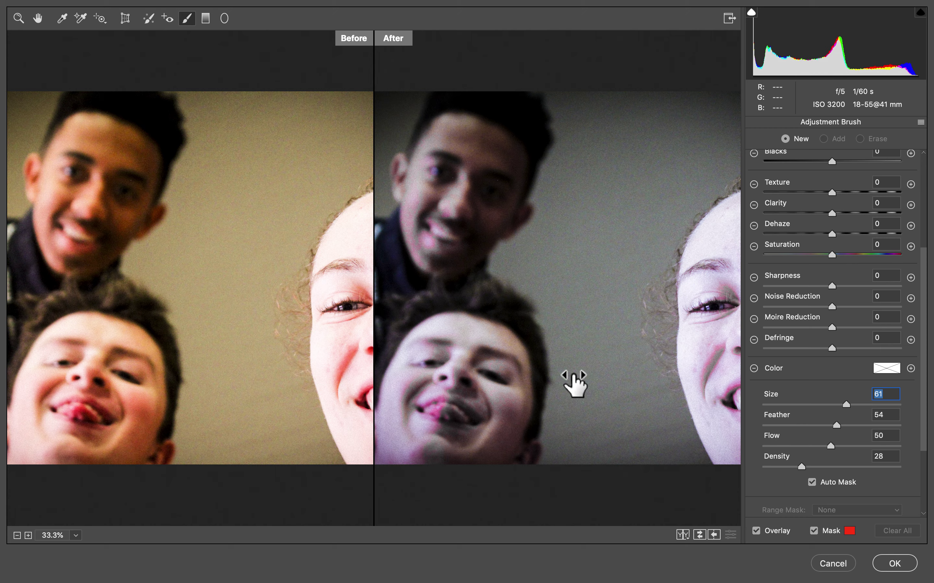
left_click_drag(846, 404, 776, 405)
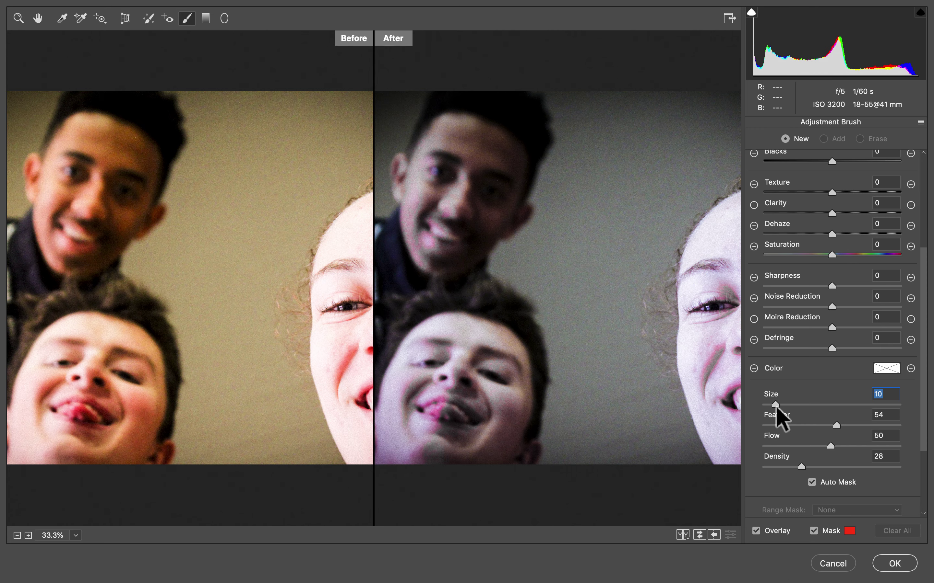
left_click_drag(835, 427, 806, 430)
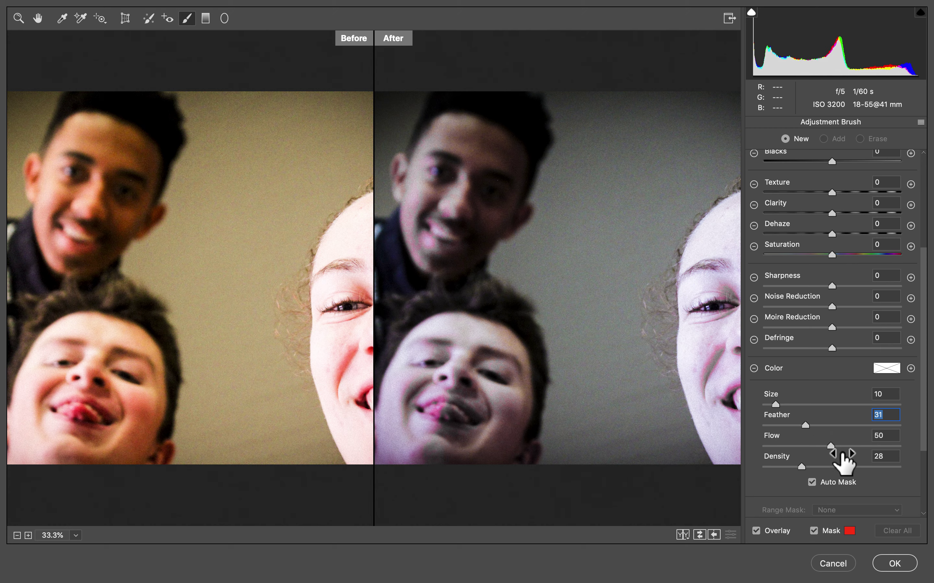
mouse_move(801, 468)
left_mouse_down()
mouse_move(767, 467)
mouse_move(785, 466)
left_mouse_up()
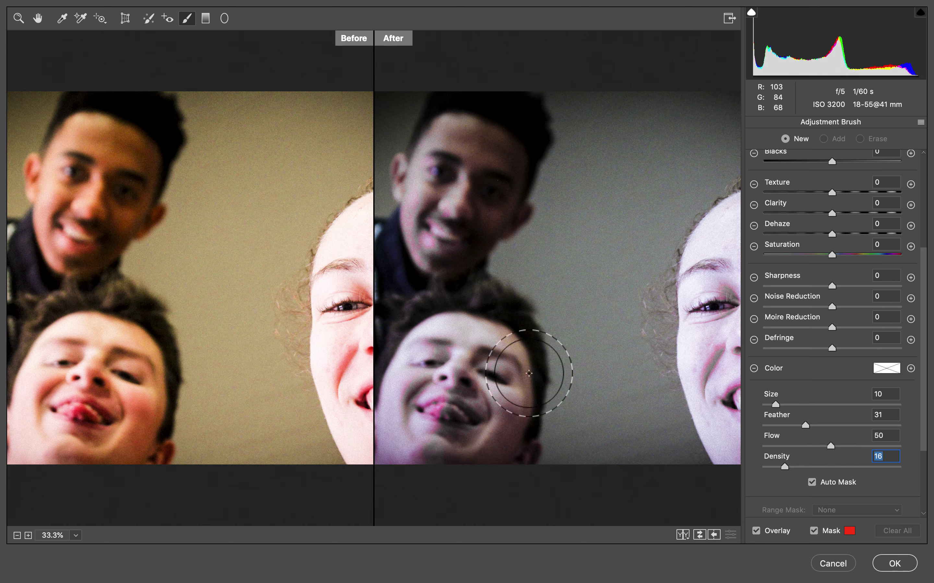
Step: Paint the adjustment mask over the face of the man sticking out his tongue, and toggle the overlay off and on
mouse_move(463, 350)
left_mouse_down()
mouse_move(424, 400)
mouse_move(444, 436)
mouse_move(483, 336)
mouse_move(496, 425)
mouse_move(476, 461)
mouse_move(471, 429)
left_mouse_up()
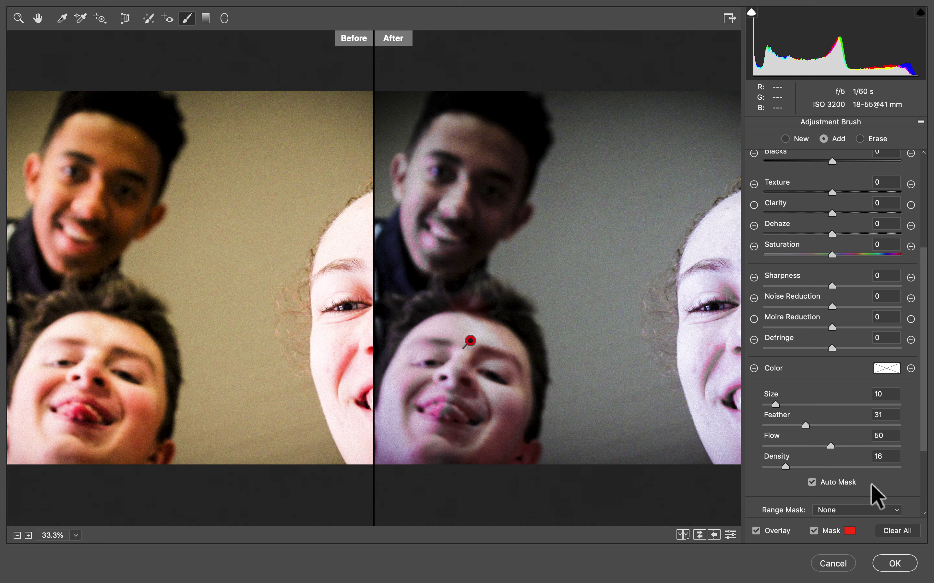
scroll(874, 492, "down", 5)
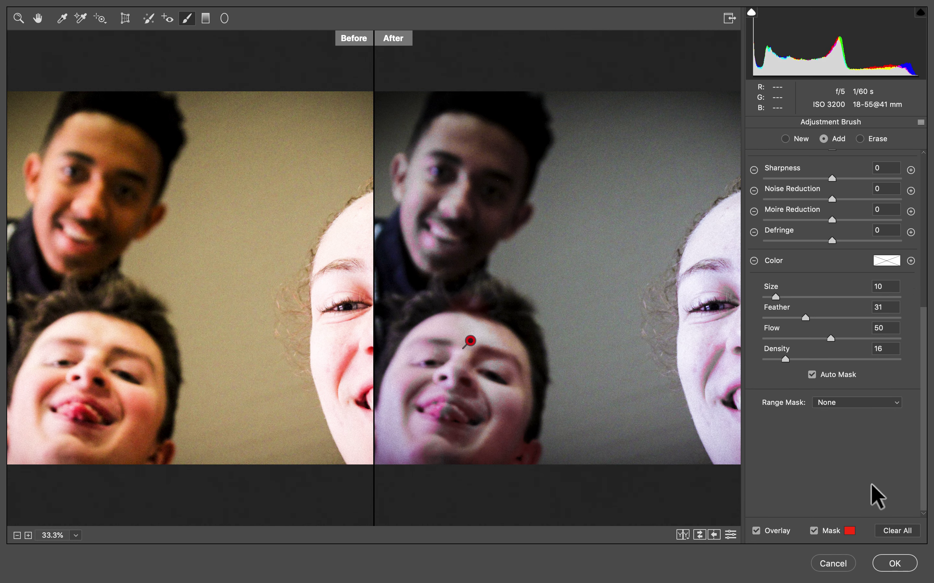
left_click(757, 531)
left_click(757, 531)
Step: Try painting the same man's face with stronger brush densities of 60 and 100
left_click_drag(786, 359, 845, 359)
mouse_move(493, 400)
left_mouse_down()
mouse_move(481, 440)
mouse_move(433, 381)
mouse_move(421, 396)
mouse_move(427, 427)
mouse_move(422, 394)
mouse_move(458, 315)
mouse_move(513, 369)
mouse_move(494, 446)
mouse_move(489, 360)
mouse_move(448, 355)
mouse_move(381, 443)
mouse_move(492, 500)
left_mouse_up()
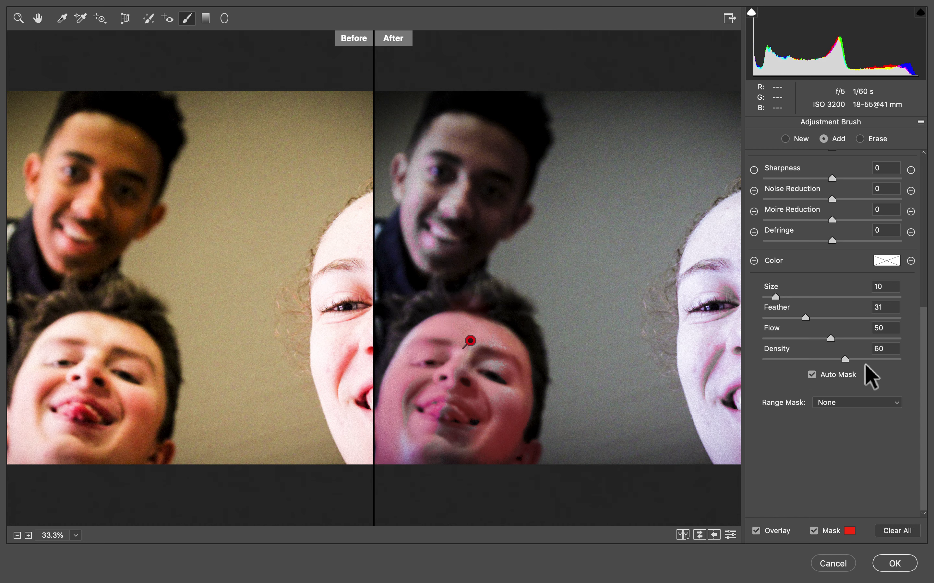
left_click_drag(846, 360, 913, 360)
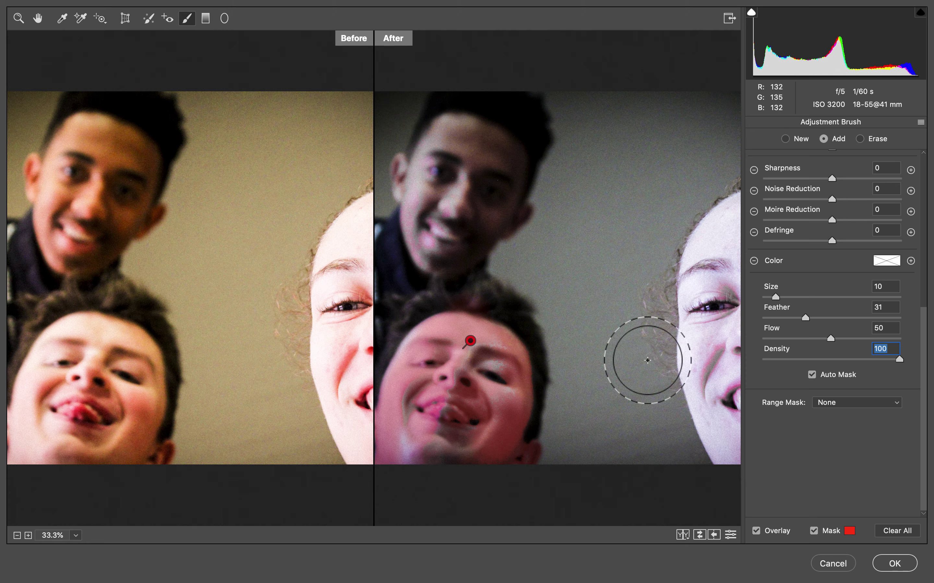
mouse_move(463, 416)
left_mouse_down()
mouse_move(416, 473)
mouse_move(401, 463)
mouse_move(417, 396)
mouse_move(453, 353)
mouse_move(477, 357)
mouse_move(427, 492)
mouse_move(453, 416)
mouse_move(484, 416)
left_mouse_up()
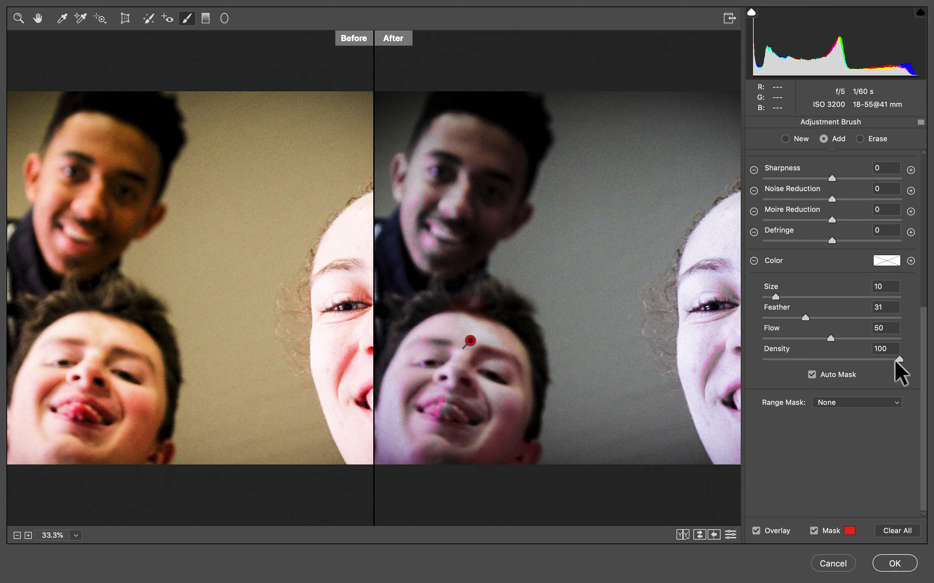
Step: Set the brush density to 41 and paint across the cheeks and mouth of the man sticking out his tongue
left_click_drag(903, 359, 822, 360)
mouse_move(494, 437)
left_mouse_down()
mouse_move(484, 379)
mouse_move(460, 468)
mouse_move(448, 460)
mouse_move(441, 361)
mouse_move(400, 448)
left_mouse_up()
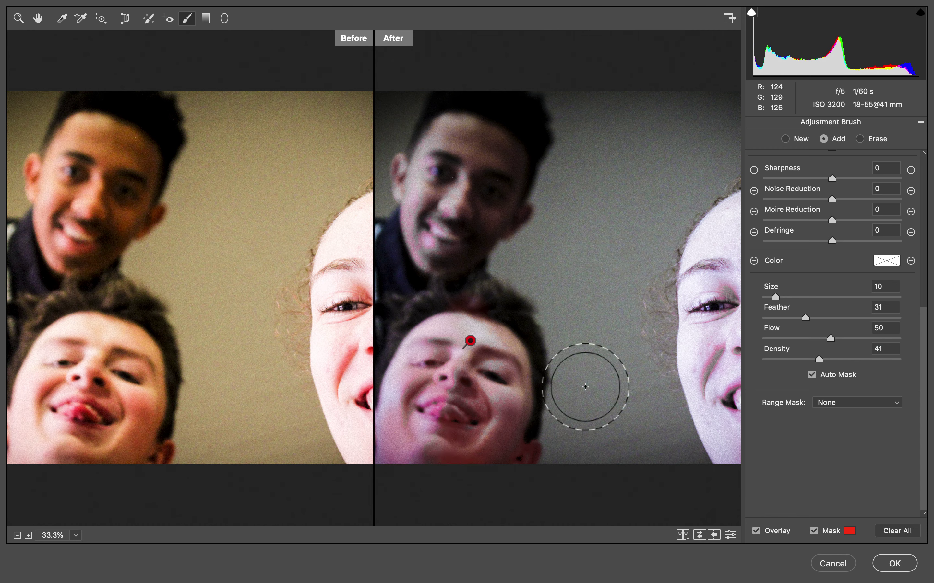
Step: Hide the mask color and try Temperature values of -90 and +58 on the brushed face
scroll(812, 302, "up", 5)
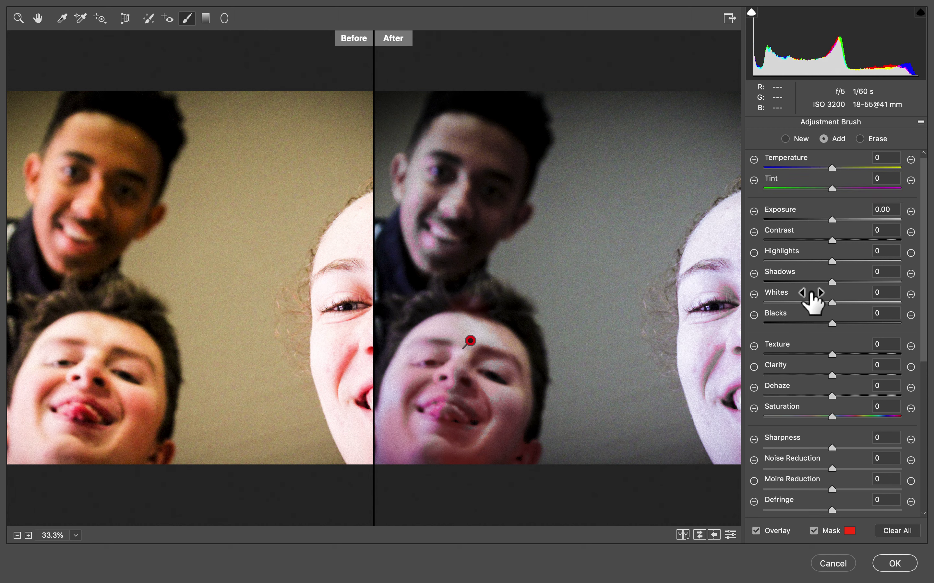
left_click_drag(832, 172, 772, 187)
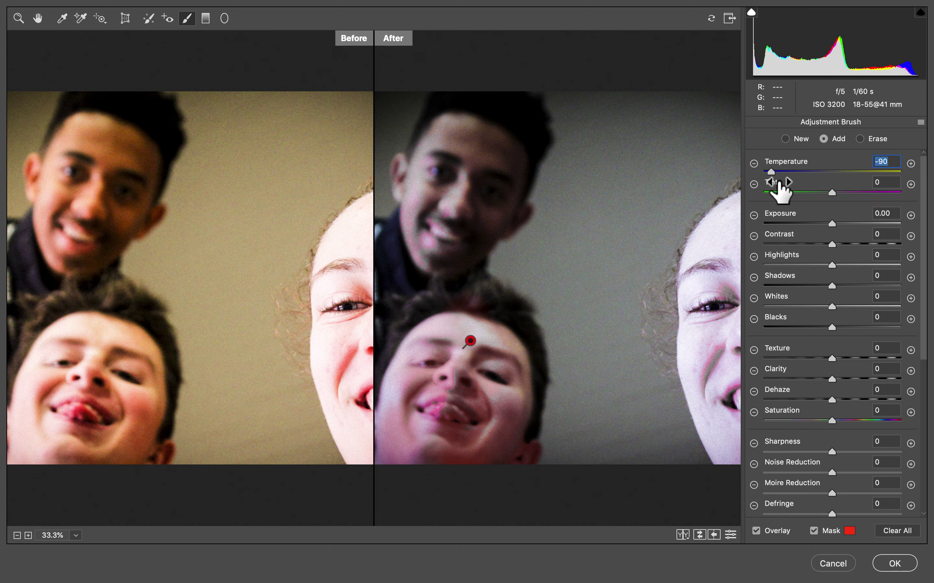
left_click(814, 531)
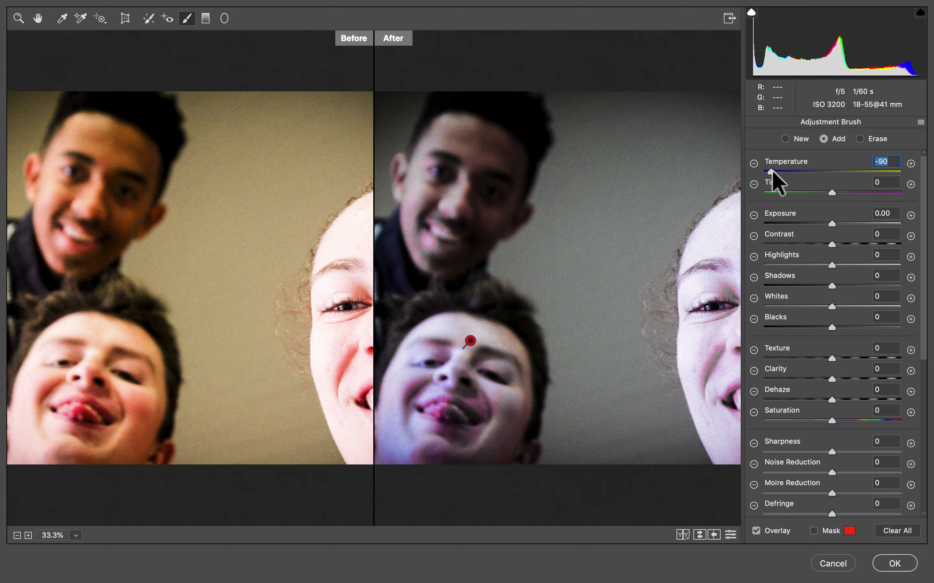
mouse_move(773, 173)
left_mouse_down()
mouse_move(891, 172)
mouse_move(871, 173)
left_mouse_up()
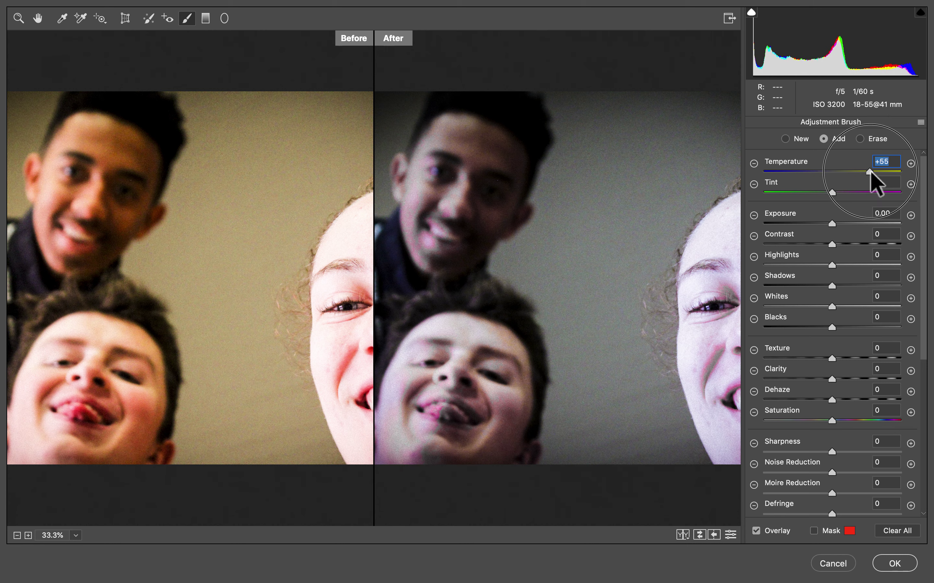
Step: Set the brushed face's Exposure to +0.05, Clarity to +62 and Sharpness to +29, and reset its Temperature to 0
mouse_move(837, 224)
left_mouse_down()
mouse_move(794, 228)
mouse_move(883, 219)
mouse_move(834, 229)
left_mouse_up()
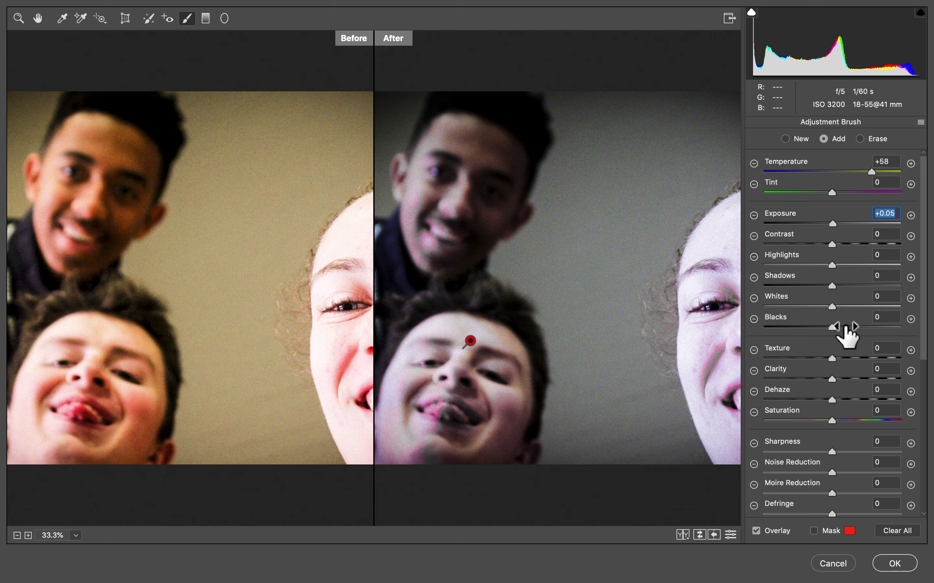
left_click_drag(831, 380, 867, 380)
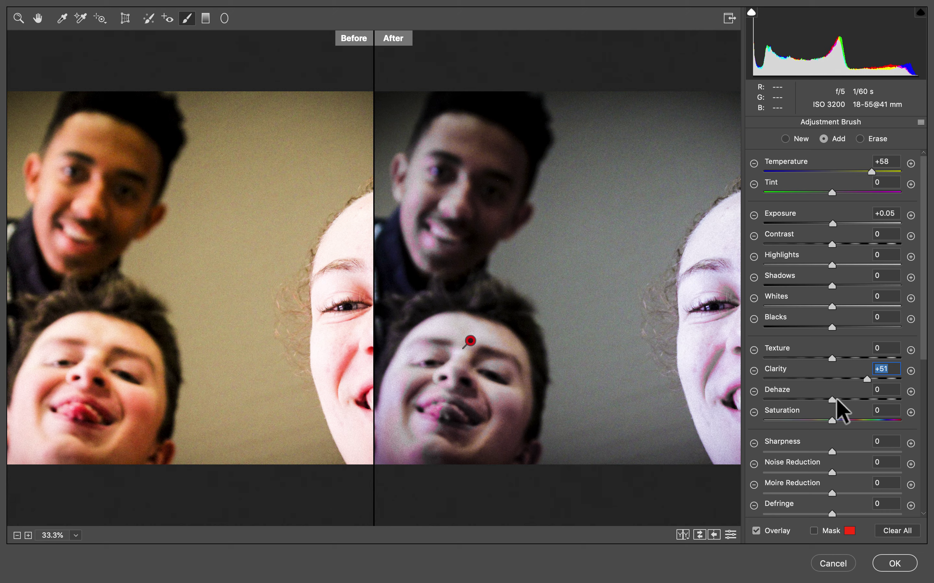
left_click_drag(870, 380, 874, 380)
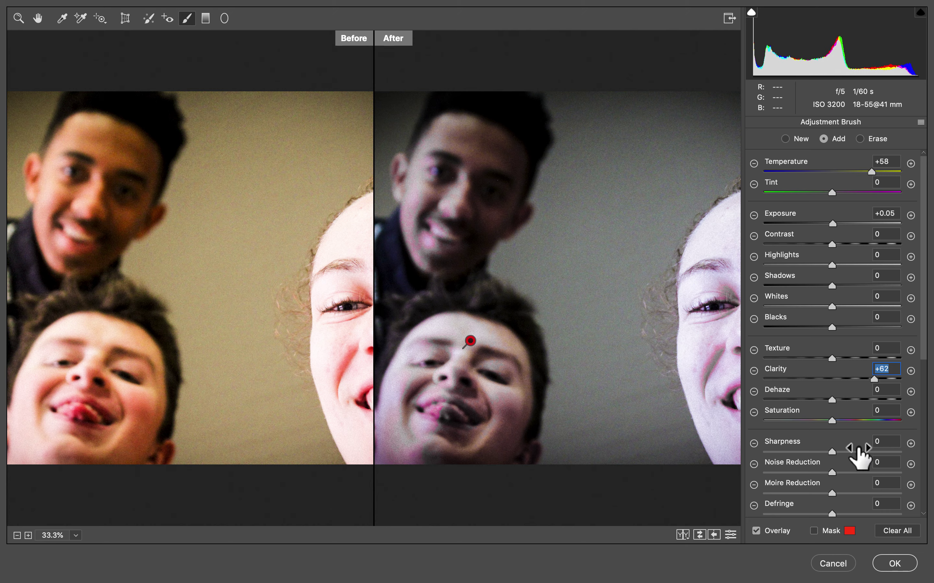
left_click_drag(832, 453, 853, 451)
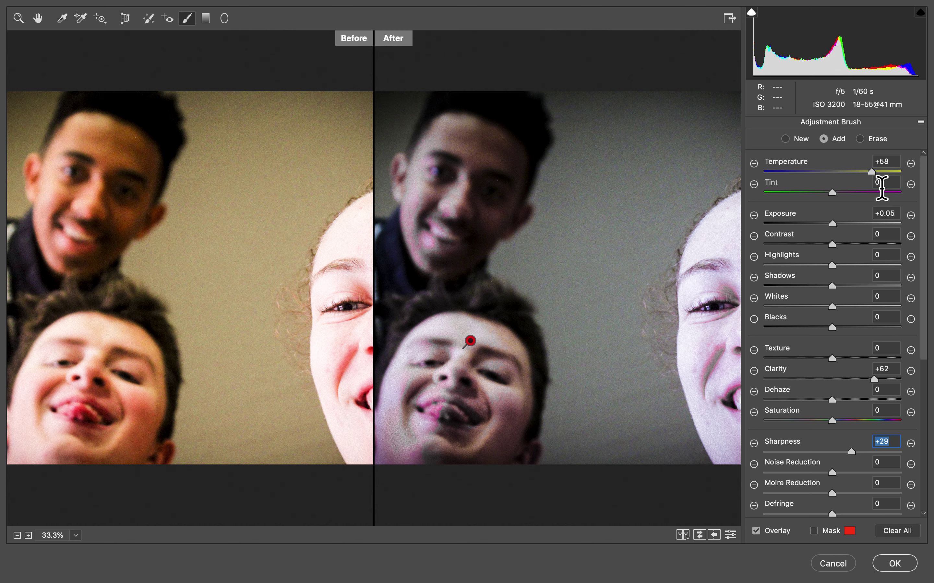
double_click(872, 172)
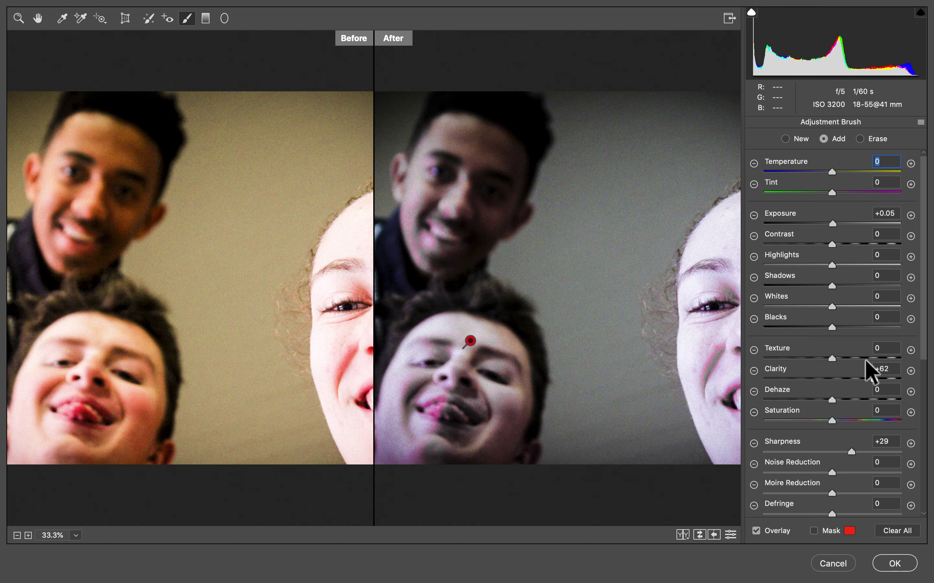
Step: Capture a screenshot of the before/after comparison at 25% zoom, and leave the Adjustment Brush for the Basic settings
key("super+minus")
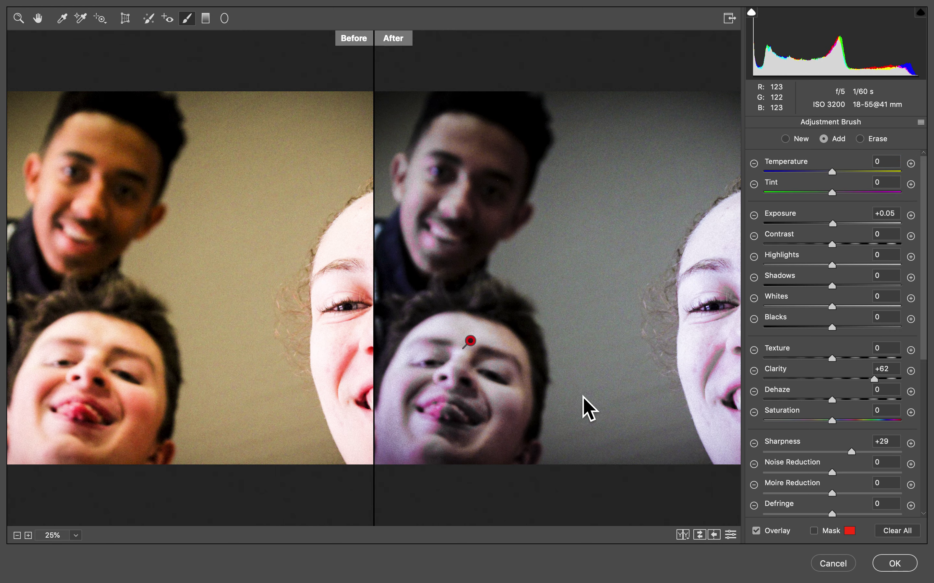
key("super+minus")
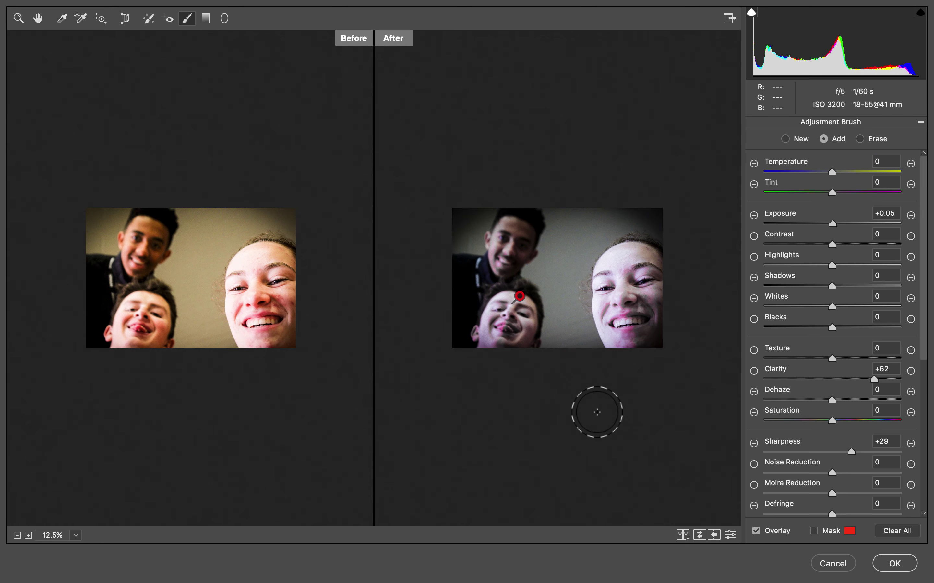
key("super+equal")
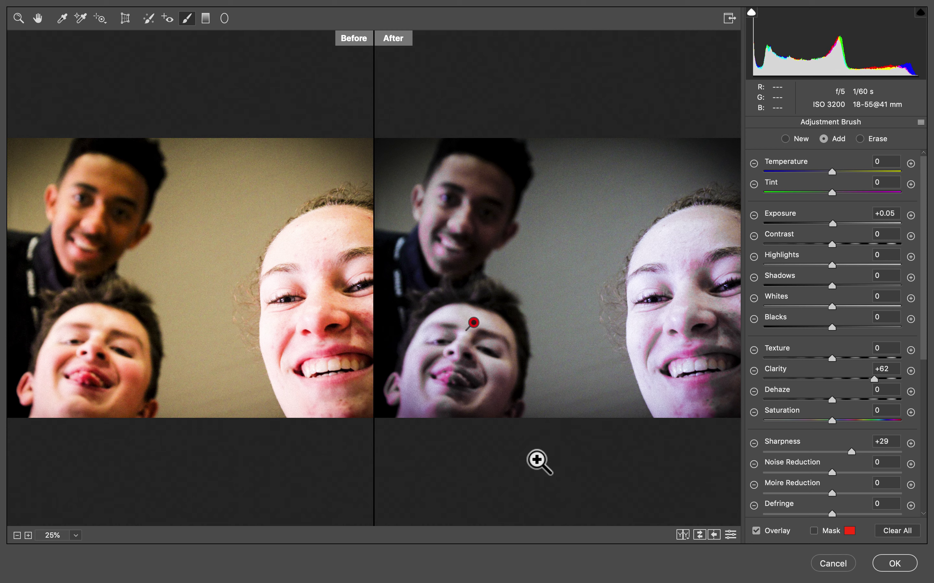
key("shift+super+3")
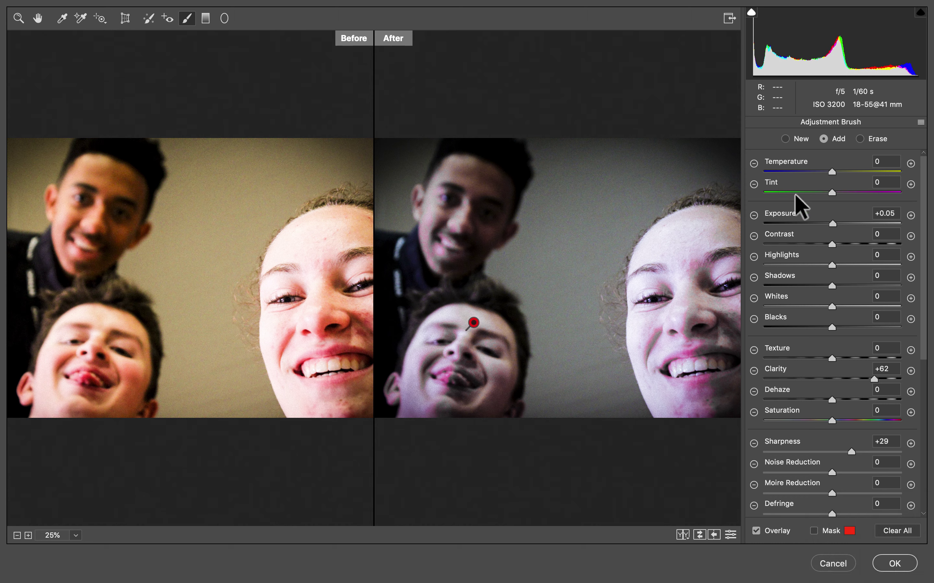
left_click(21, 23)
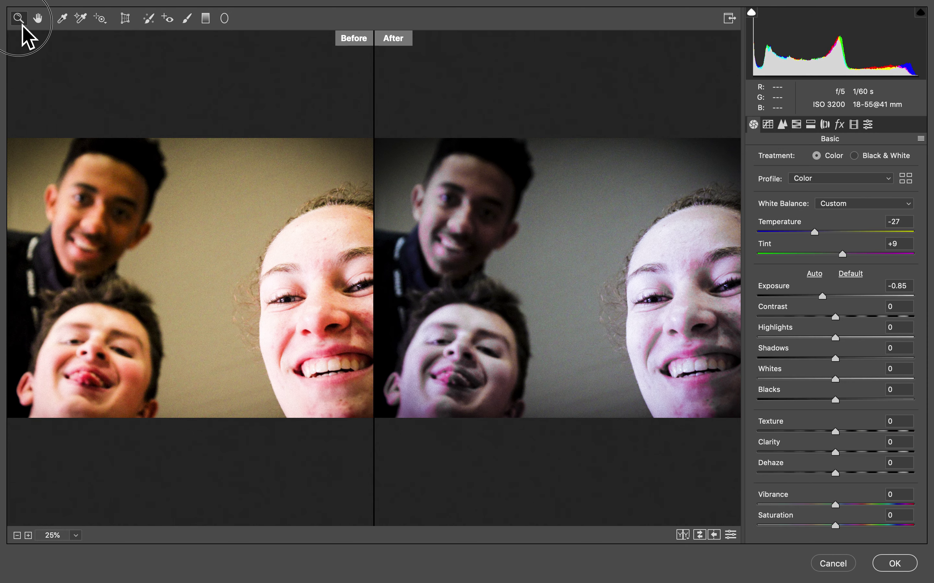